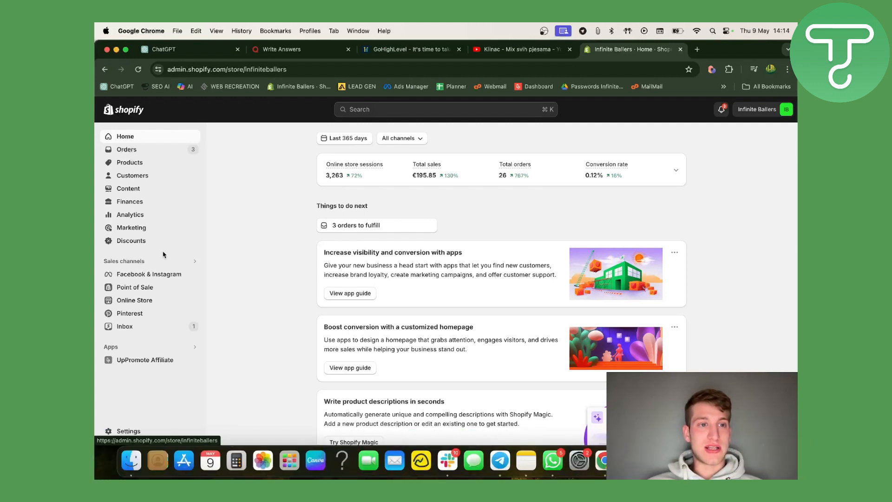
- Start a new product in the store and title it "Infinite Ballers Hoodie - TEST"
{"action": "left_click", "coordinate": [169, 170]}
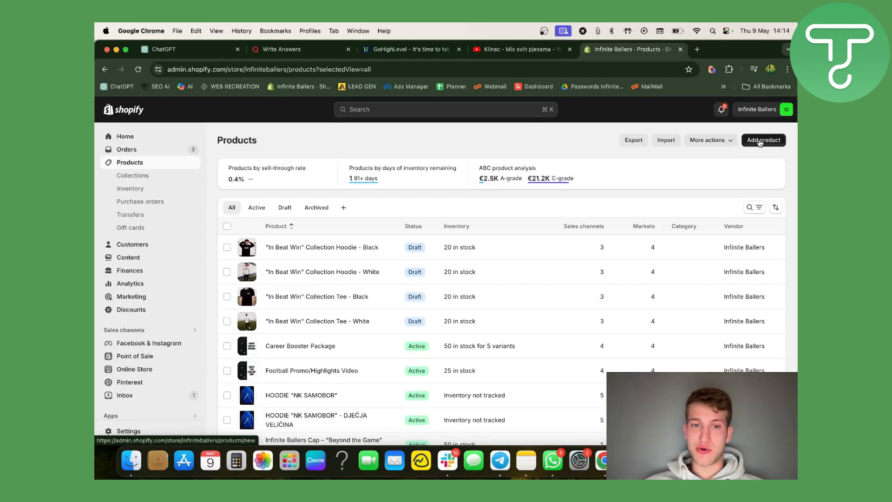
{"action": "left_click", "coordinate": [760, 142]}
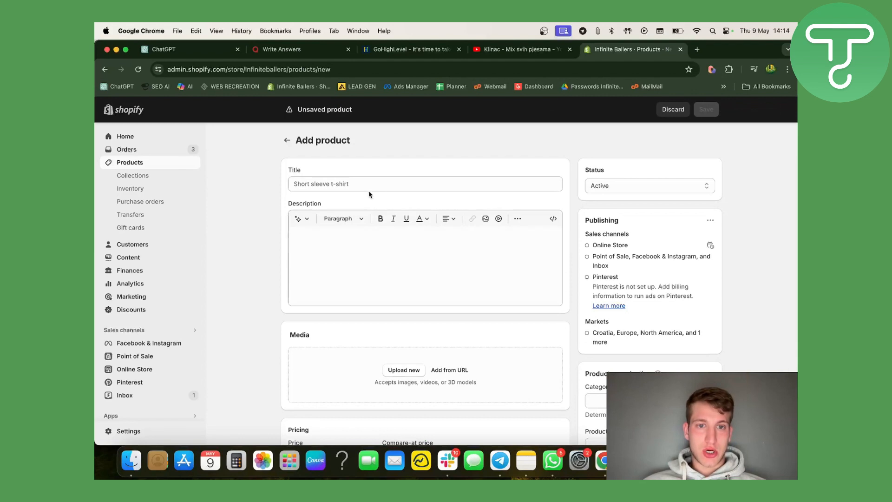
{"action": "left_click", "coordinate": [369, 187]}
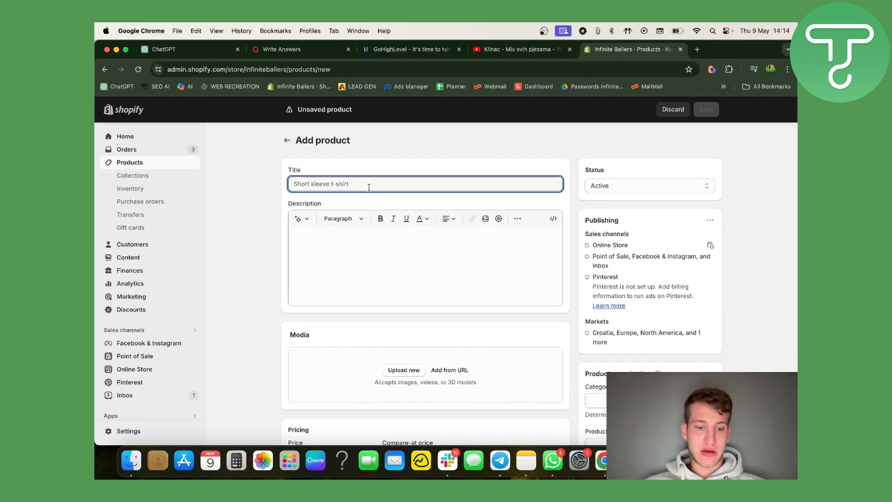
{"action": "type", "text": "Infinite Ballers Hoodie - TEST"}
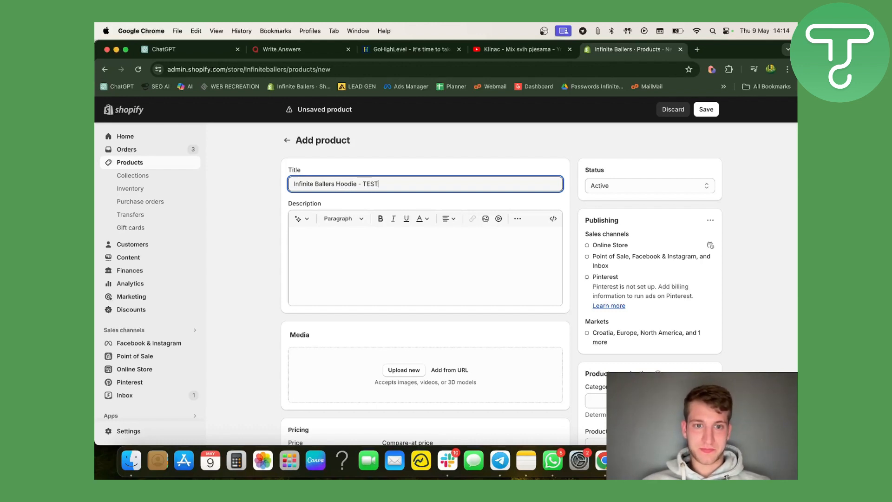
- Search Google for "lorem ipsum" in a new browser tab and open the lipsum.com site, accepting its privacy notice
{"action": "left_click", "coordinate": [362, 239]}
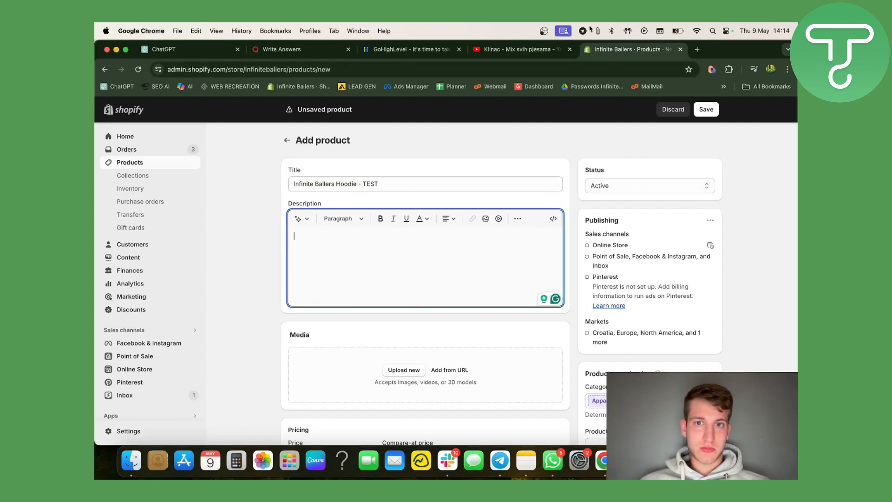
{"action": "left_click", "coordinate": [697, 50]}
{"action": "type", "text": "l"}
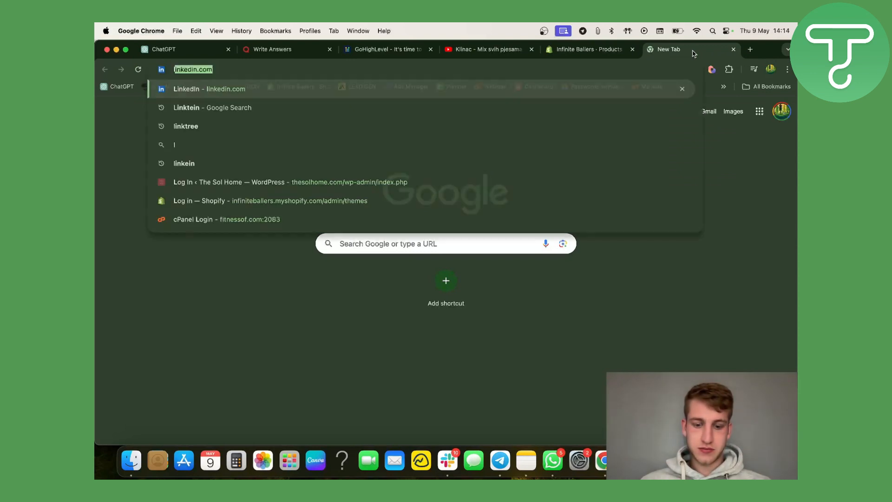
{"action": "type", "text": "orem ipsum"}
{"action": "key", "text": "Return"}
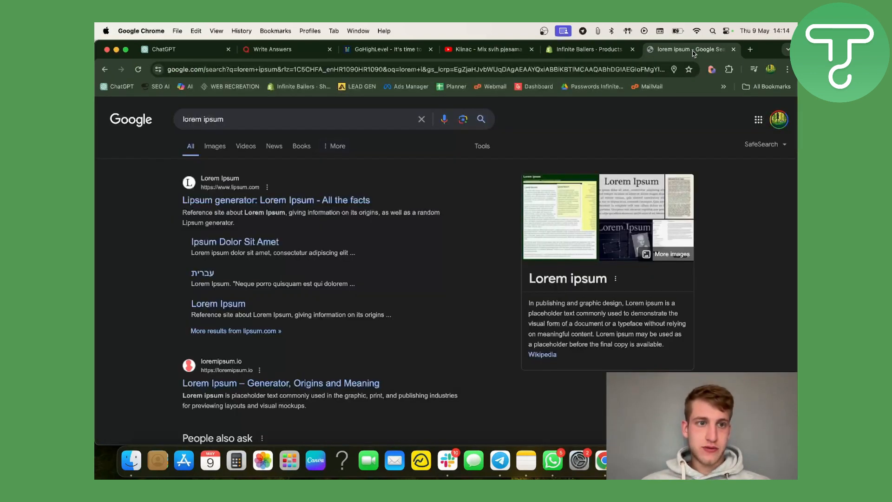
{"action": "left_click", "coordinate": [325, 199]}
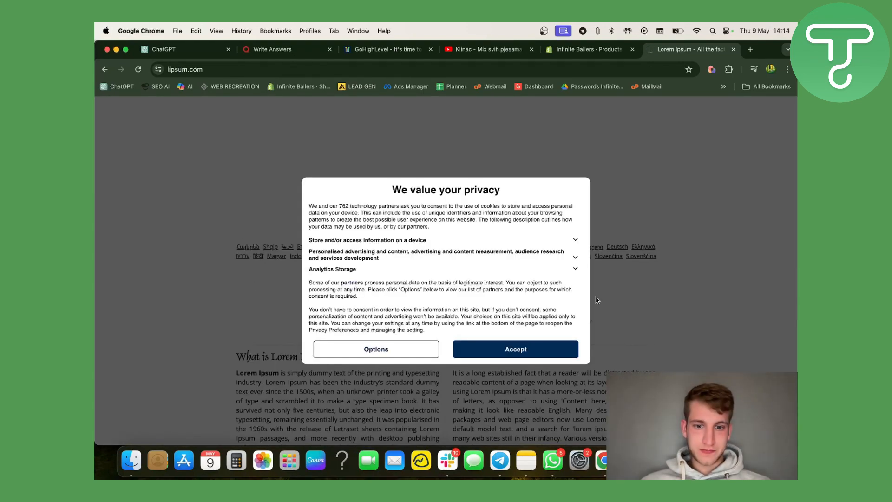
{"action": "left_click", "coordinate": [556, 359]}
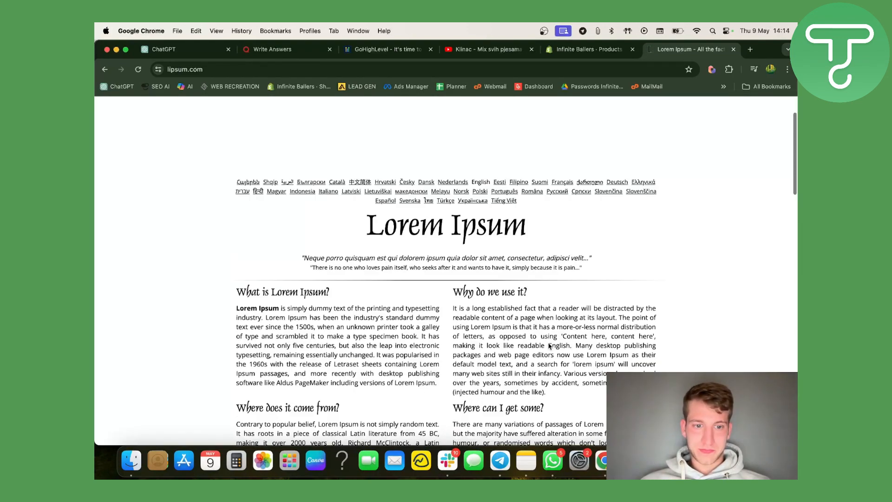
- Copy the paragraph under "What is Lorem Ipsum?" on the lipsum.com page
{"action": "scroll", "coordinate": [231, 180], "scroll_direction": "down", "scroll_amount": 5}
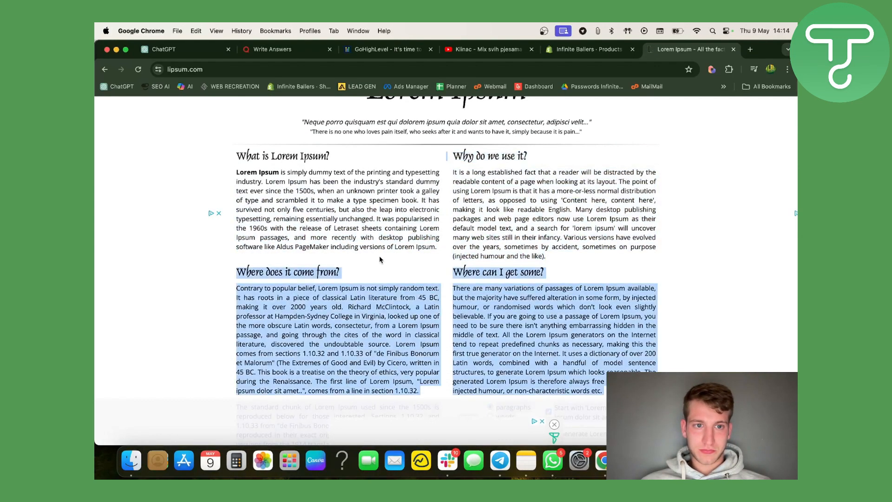
{"action": "left_click_drag", "start_coordinate": [223, 156], "coordinate": [237, 173]}
{"action": "left_click", "coordinate": [386, 229]}
{"action": "right_click", "coordinate": [264, 181]}
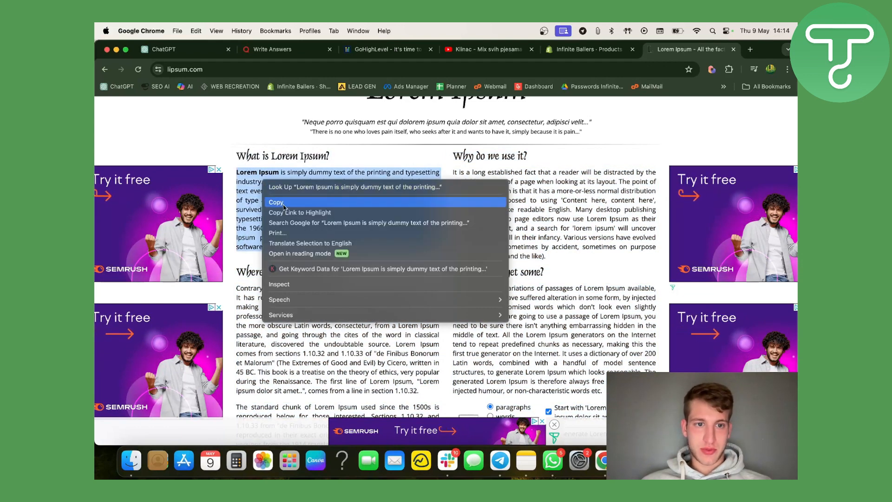
{"action": "left_click", "coordinate": [283, 202]}
- Paste the copied text into the product description and break the line before "It was popularised in the 1960s"
{"action": "left_click", "coordinate": [586, 49]}
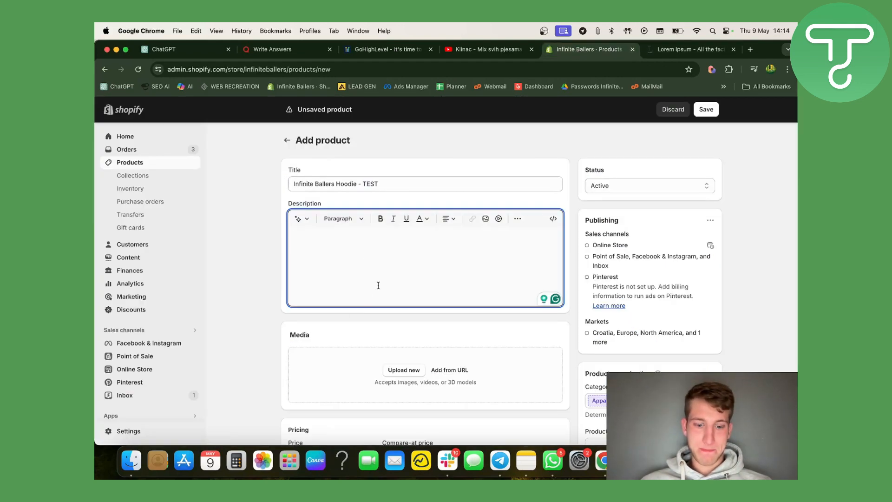
{"action": "key", "text": "super+v"}
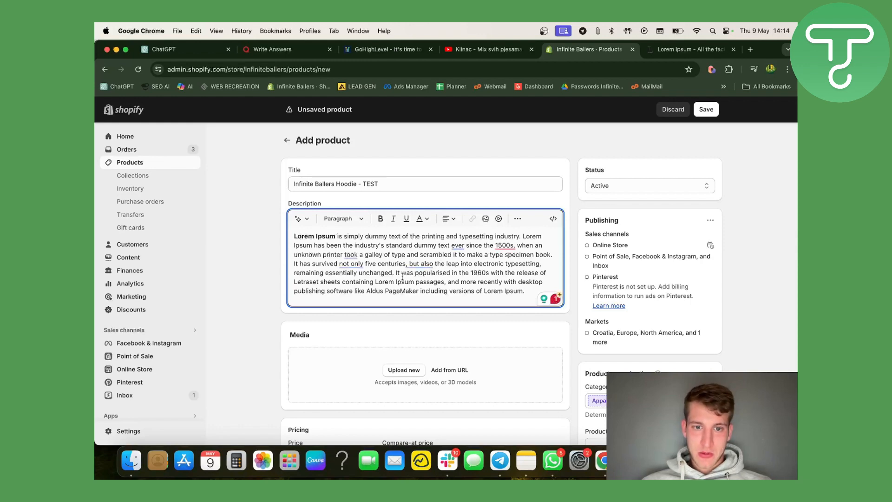
{"action": "left_click", "coordinate": [396, 274]}
{"action": "key", "text": "Return"}
- Upload the JPEG photo of the man in a black T-shirt from the Desktop folder as product media
{"action": "scroll", "coordinate": [368, 351], "scroll_direction": "down", "scroll_amount": 3}
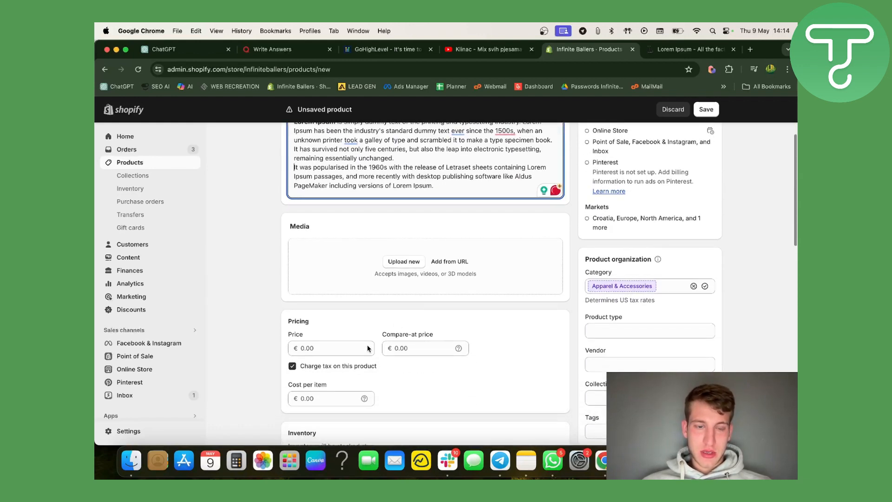
{"action": "left_click", "coordinate": [404, 260]}
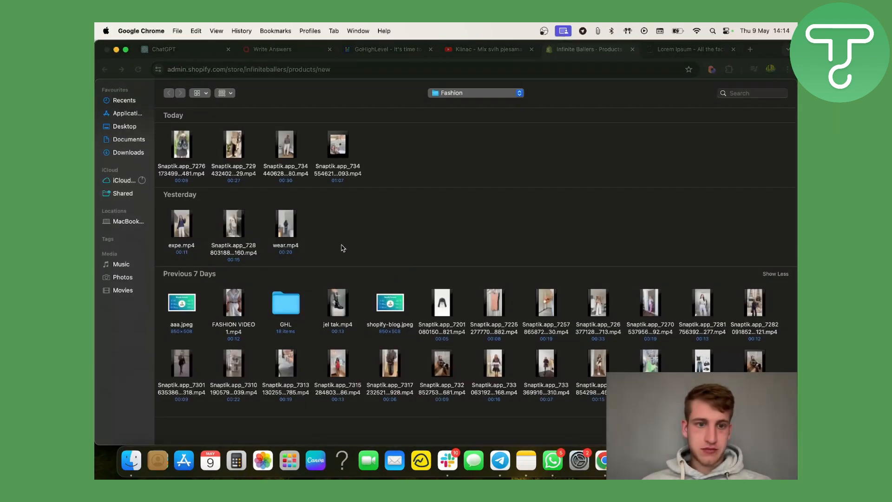
{"action": "left_click", "coordinate": [117, 126]}
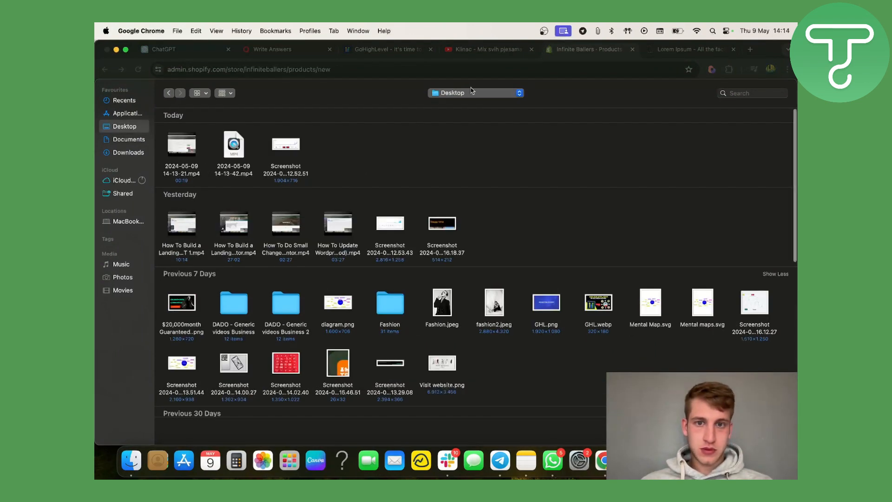
{"action": "scroll", "coordinate": [389, 270], "scroll_direction": "down", "scroll_amount": 10}
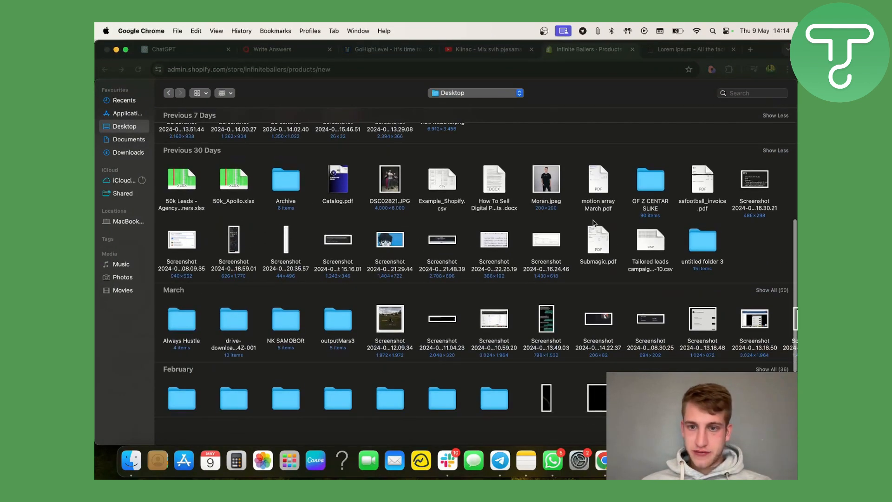
{"action": "left_click", "coordinate": [534, 177]}
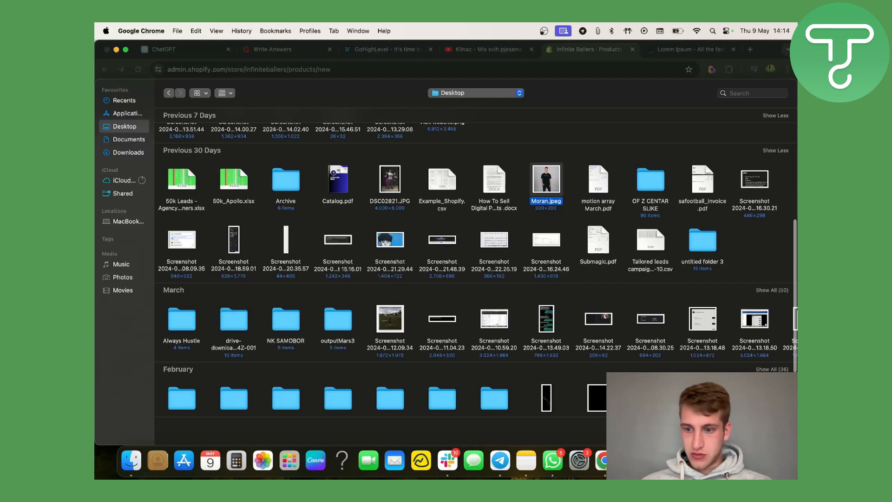
{"action": "key", "text": "Return"}
- Set the product's price to €20, the compare-at price to €25 and the cost per item to €10
{"action": "scroll", "coordinate": [343, 310], "scroll_direction": "down", "scroll_amount": 3}
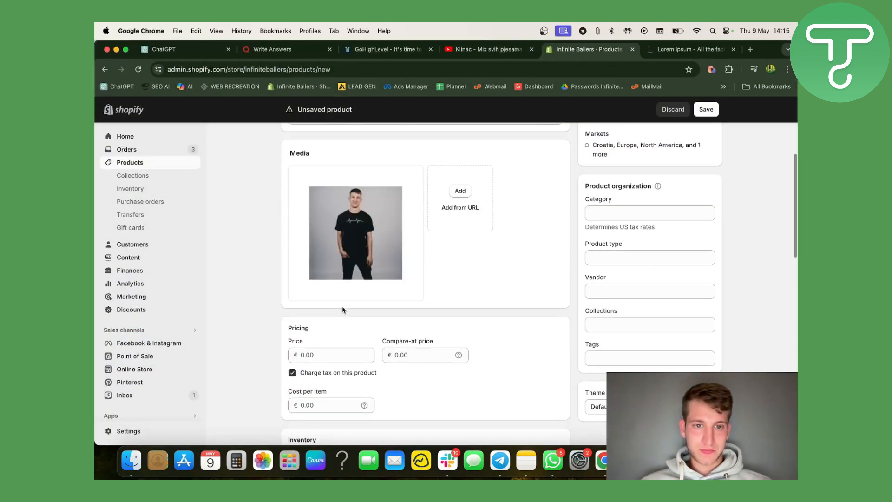
{"action": "scroll", "coordinate": [438, 285], "scroll_direction": "down", "scroll_amount": 3}
{"action": "left_click", "coordinate": [349, 220]}
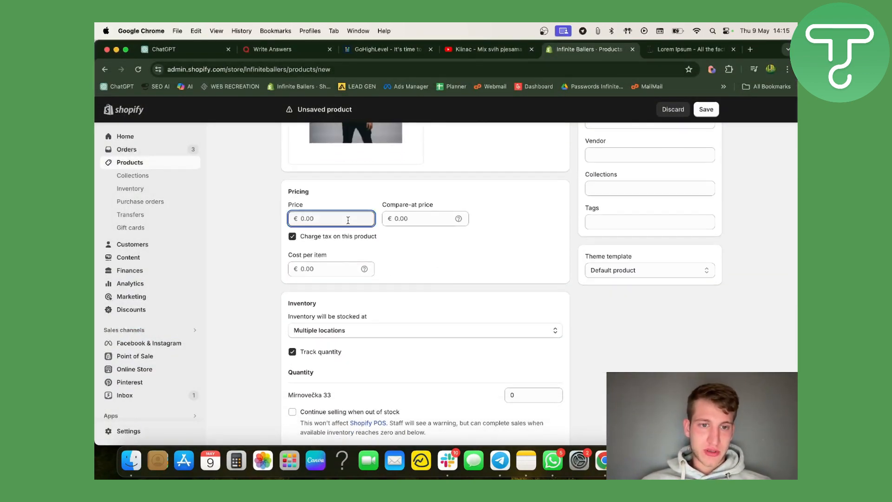
{"action": "type", "text": "20"}
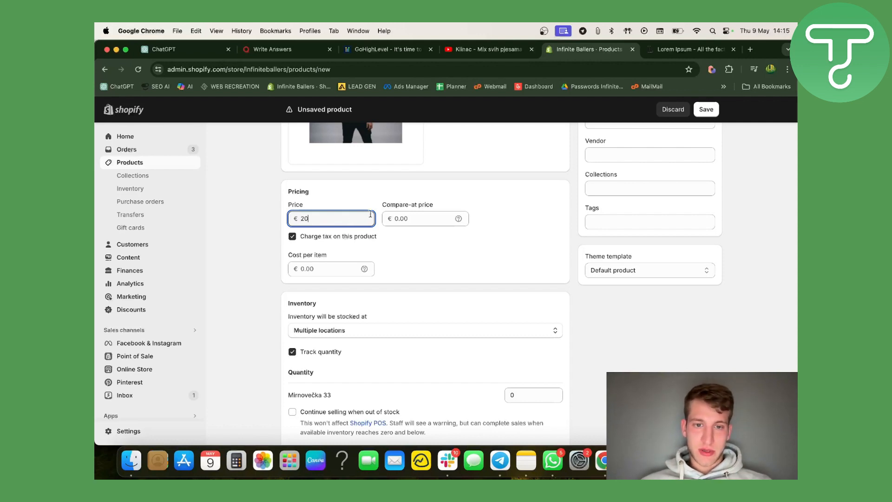
{"action": "left_click", "coordinate": [399, 219]}
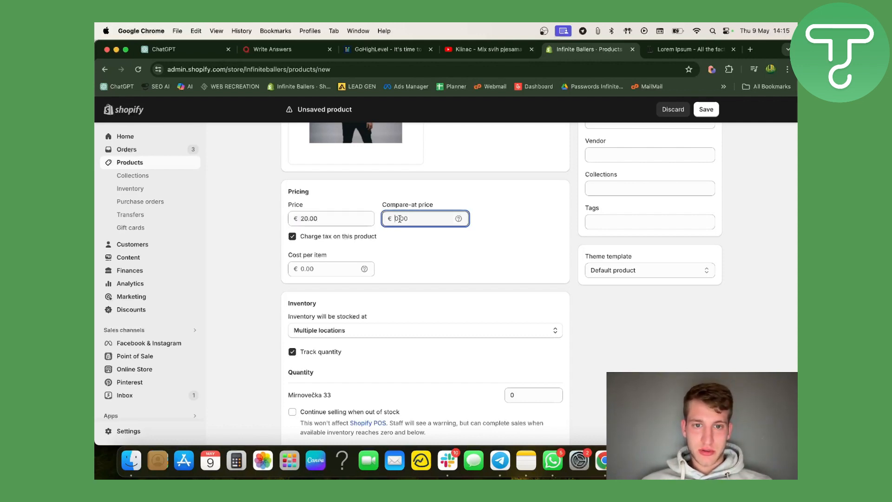
{"action": "type", "text": "25"}
{"action": "left_click", "coordinate": [309, 267]}
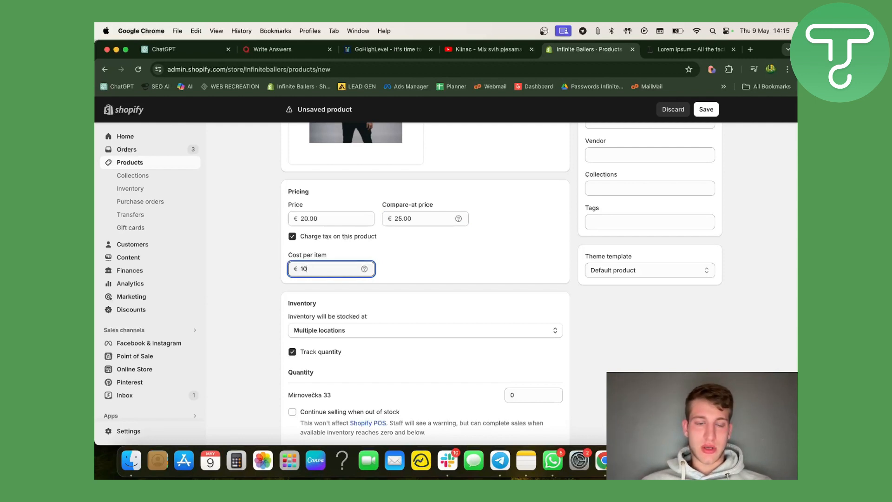
{"action": "scroll", "coordinate": [407, 305], "scroll_direction": "down", "scroll_amount": 5}
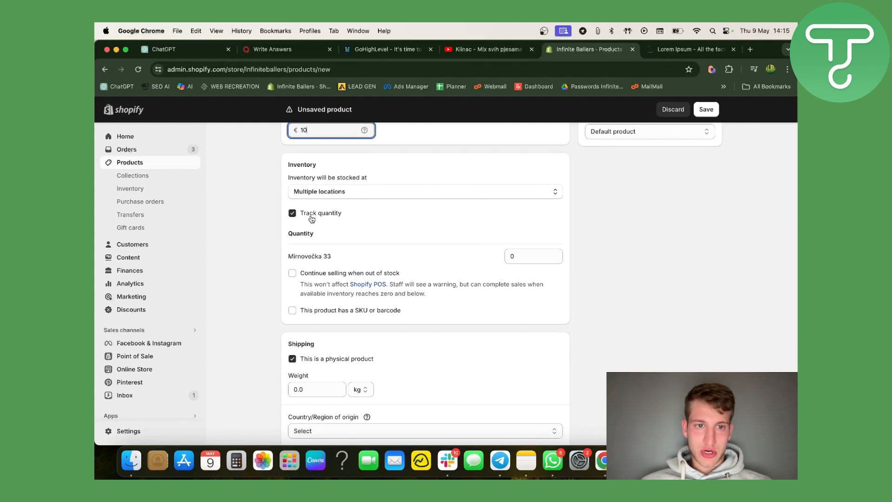
{"action": "left_click", "coordinate": [293, 219]}
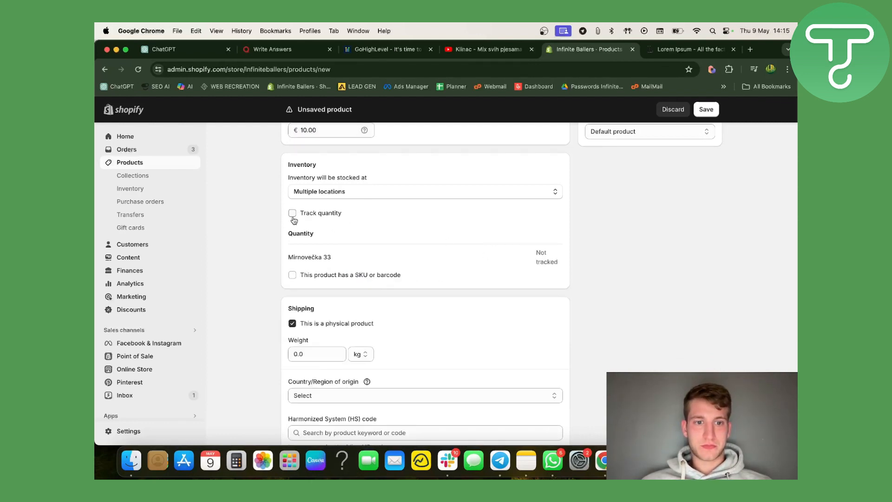
{"action": "left_click", "coordinate": [292, 218]}
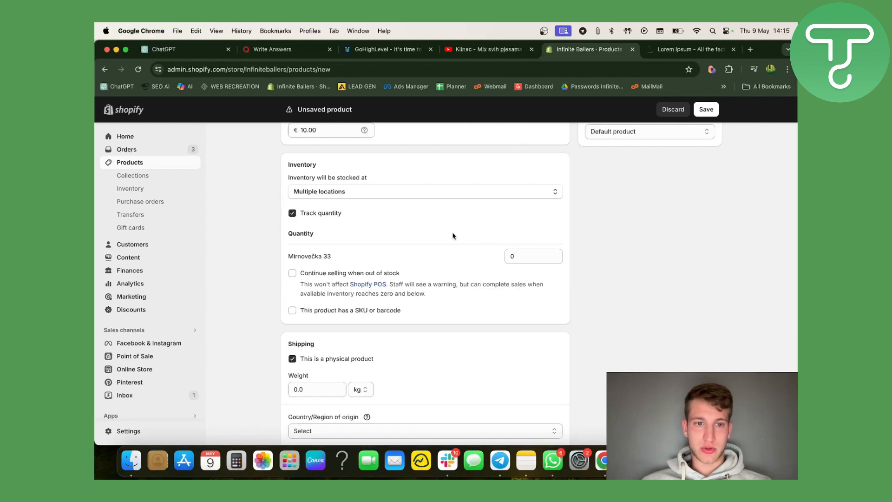
{"action": "left_click", "coordinate": [391, 191]}
{"action": "left_click", "coordinate": [390, 192]}
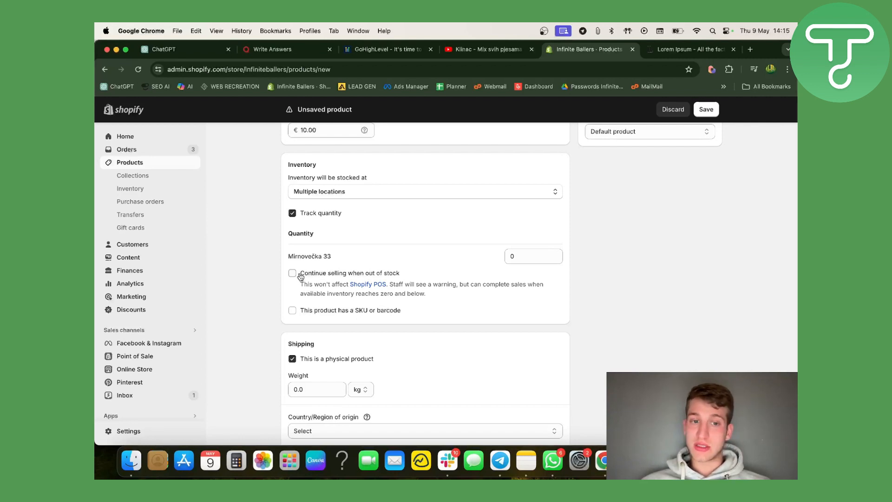
- Allow the product to continue selling when it is out of stock
{"action": "left_click_drag", "start_coordinate": [300, 276], "coordinate": [416, 297]}
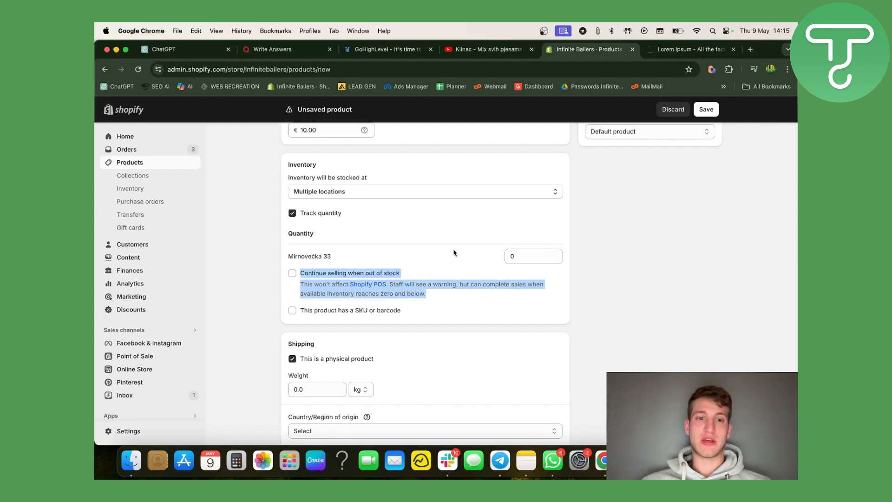
{"action": "left_click", "coordinate": [352, 254]}
{"action": "left_click", "coordinate": [293, 273]}
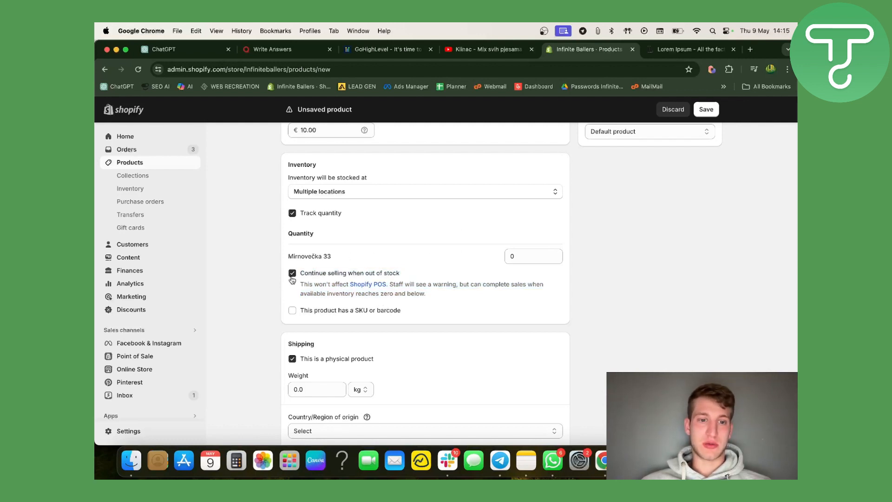
- Set the physical product's shipping weight to 0.5 kg
{"action": "scroll", "coordinate": [485, 303], "scroll_direction": "down", "scroll_amount": 5}
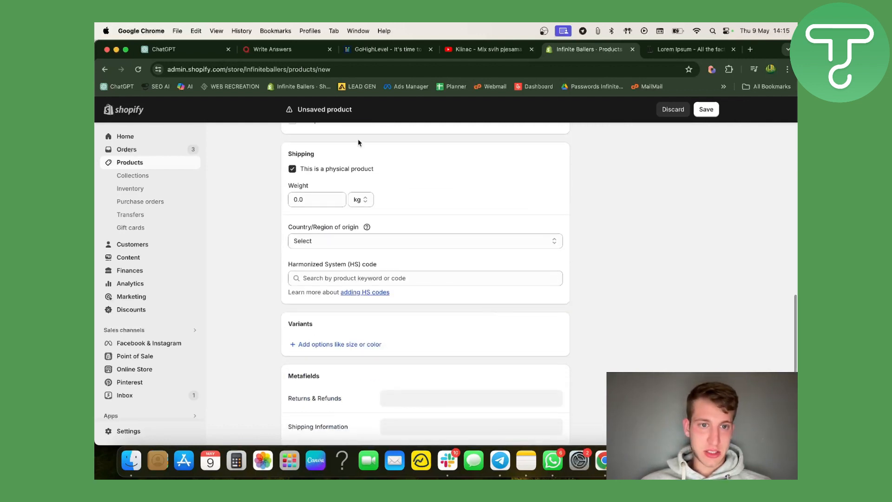
{"action": "left_click", "coordinate": [318, 198]}
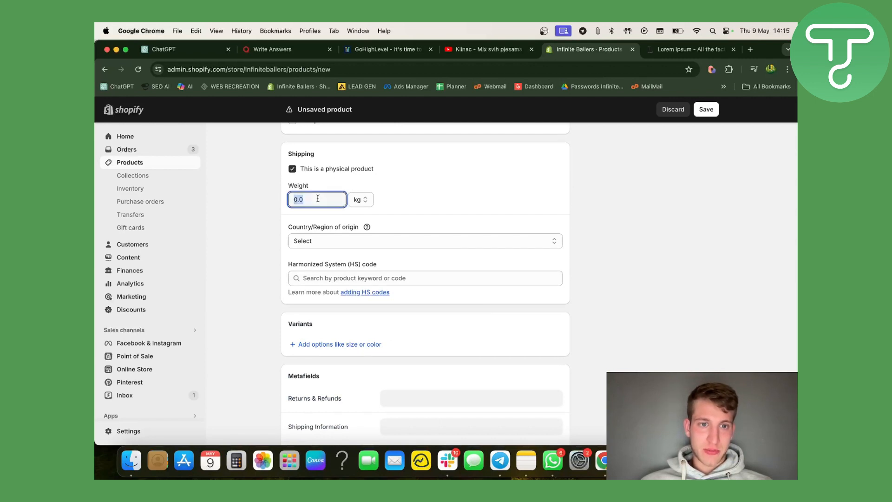
{"action": "type", "text": "0"}
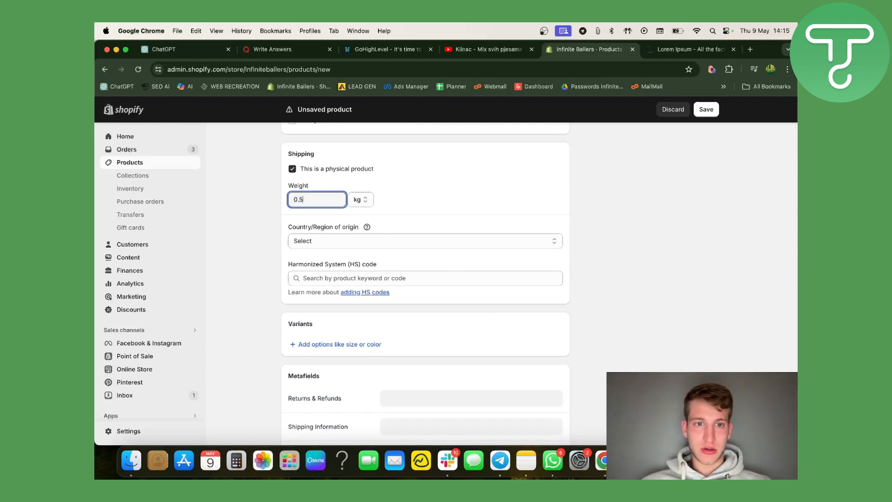
{"action": "left_click", "coordinate": [405, 201]}
- Add a variant option named Size to the product
{"action": "scroll", "coordinate": [389, 236], "scroll_direction": "down", "scroll_amount": 2}
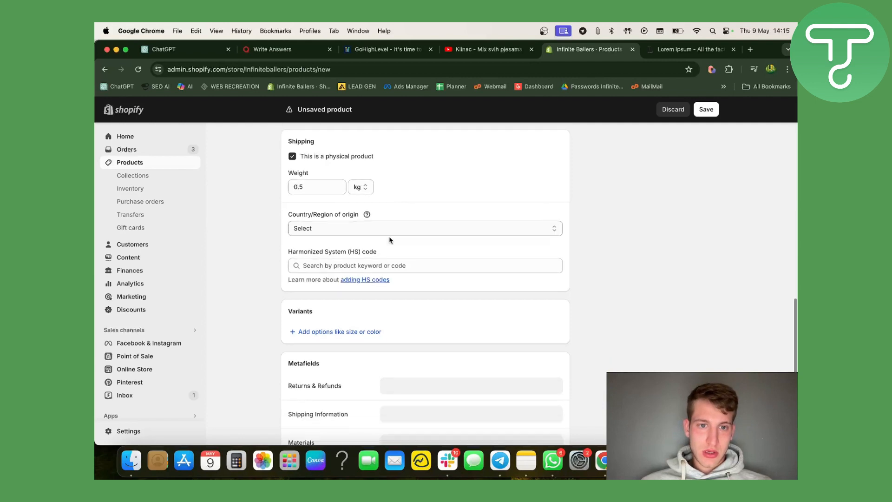
{"action": "scroll", "coordinate": [447, 277], "scroll_direction": "down", "scroll_amount": 4}
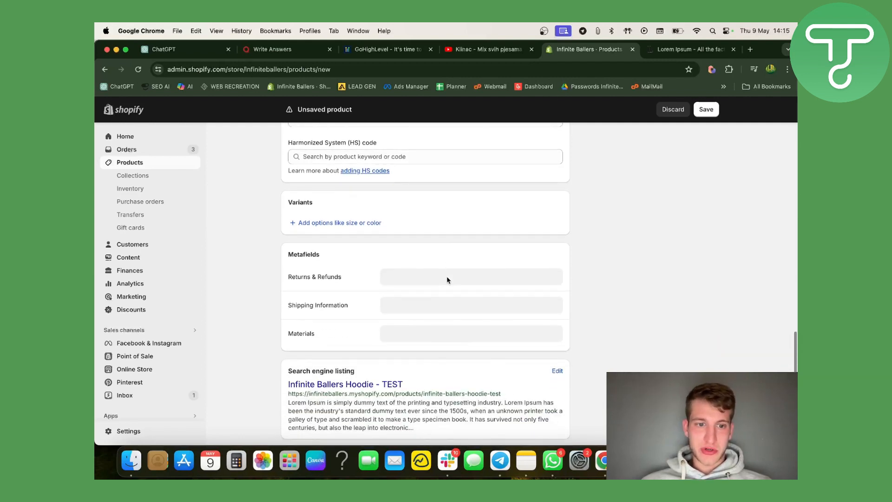
{"action": "left_click", "coordinate": [342, 224]}
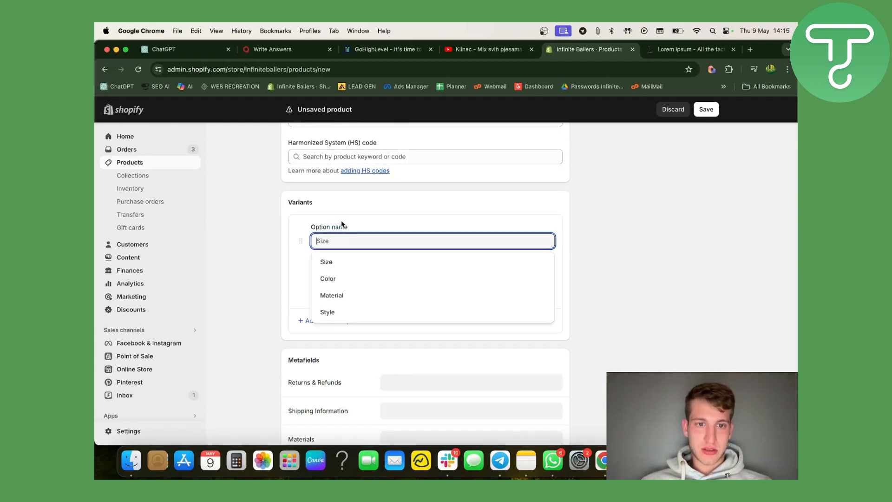
{"action": "left_click", "coordinate": [367, 263]}
- Give the Size option the values Small, Medium, Large and Extra Large
{"action": "left_click", "coordinate": [380, 275]}
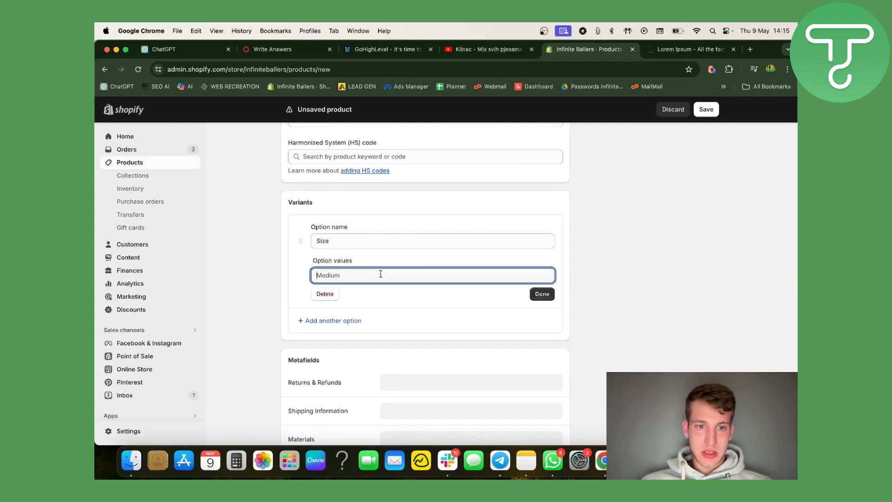
{"action": "type", "text": "Small"}
{"action": "key", "text": "Return"}
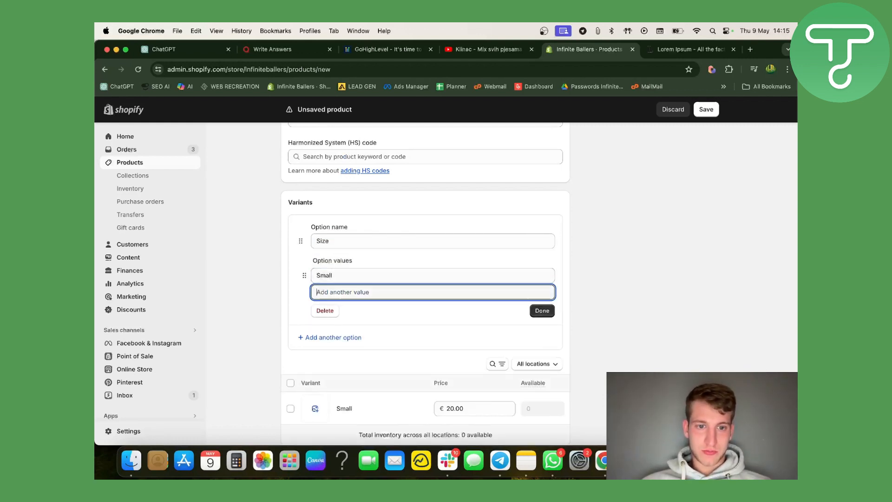
{"action": "type", "text": "Medium"}
{"action": "key", "text": "Return"}
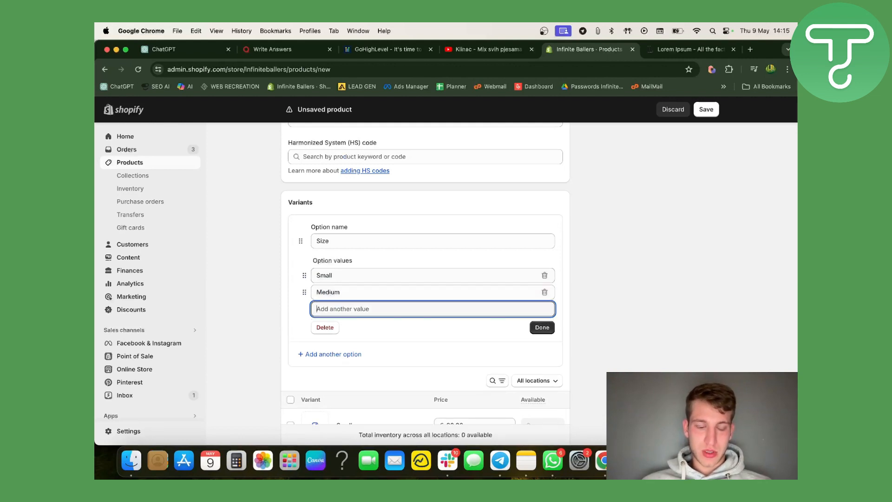
{"action": "type", "text": "Large"}
{"action": "key", "text": "Return"}
{"action": "type", "text": "Ex"}
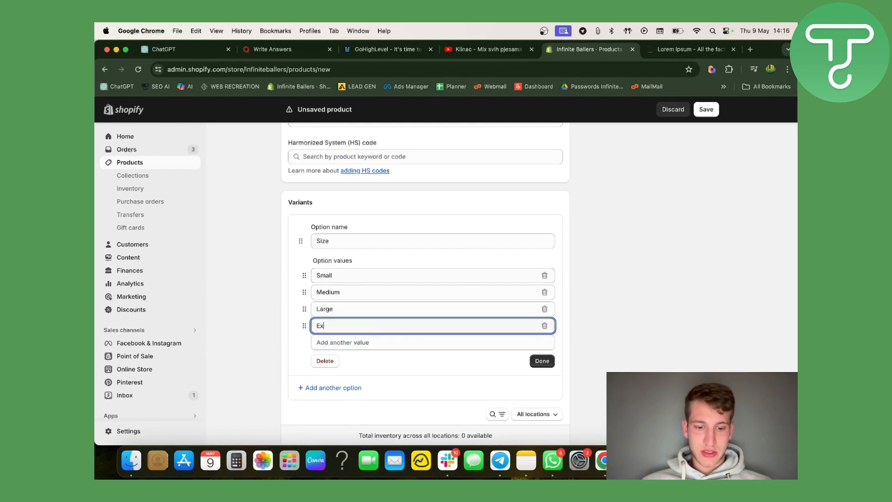
{"action": "type", "text": "tra Large"}
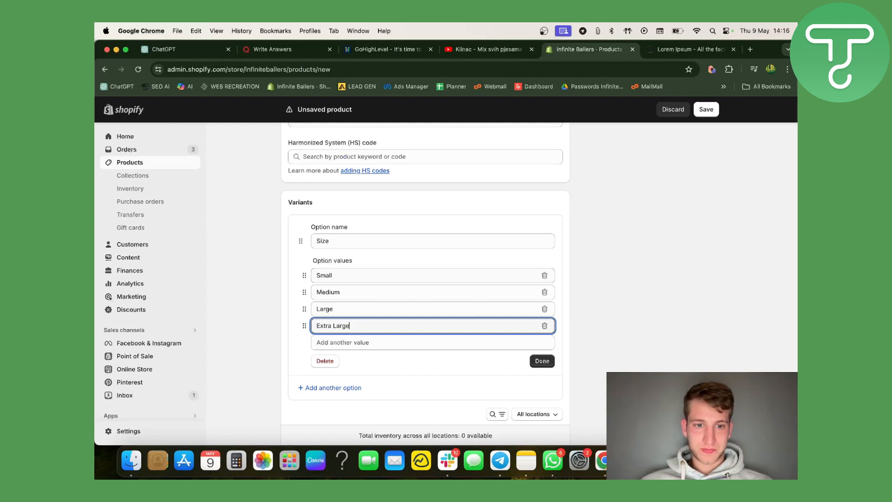
{"action": "left_click", "coordinate": [381, 362]}
{"action": "scroll", "coordinate": [382, 362], "scroll_direction": "down", "scroll_amount": 5}
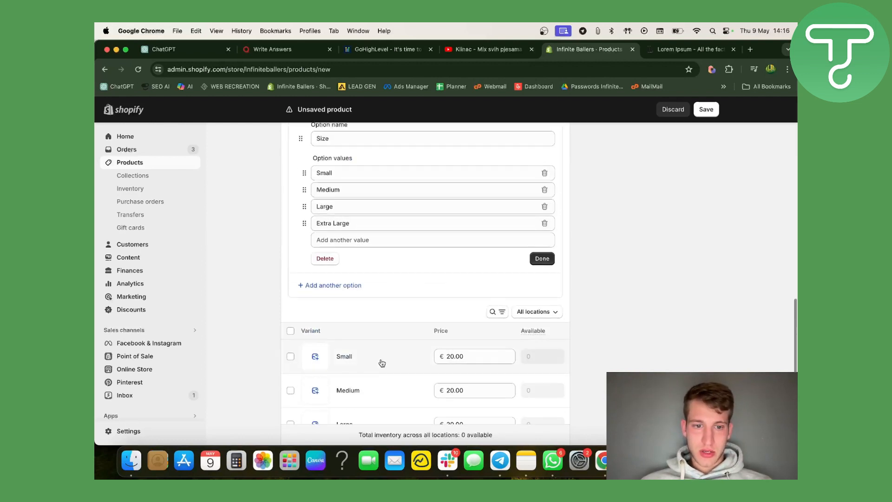
{"action": "left_click", "coordinate": [315, 281]}
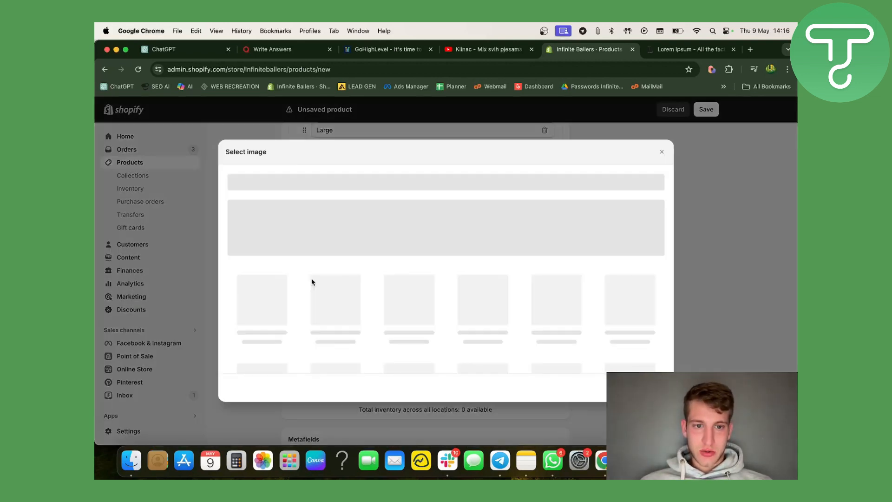
{"action": "left_click", "coordinate": [662, 151]}
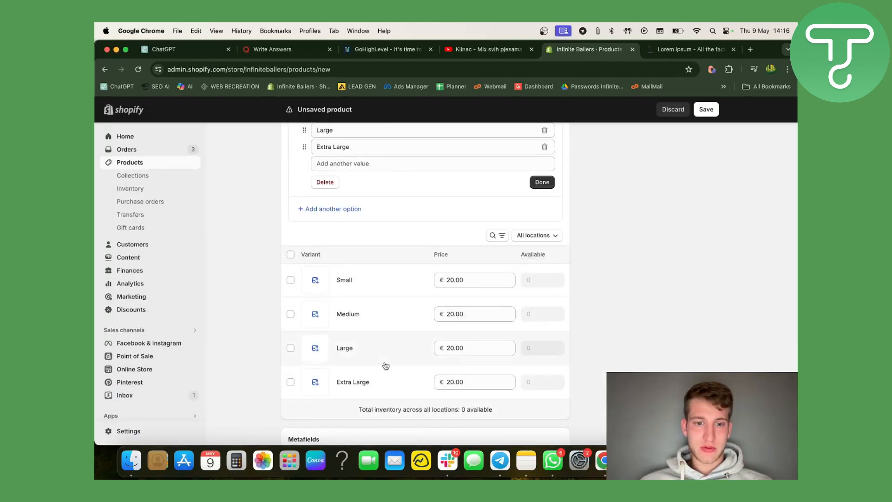
- Open the product's search engine listing for editing
{"action": "scroll", "coordinate": [385, 365], "scroll_direction": "down", "scroll_amount": 3}
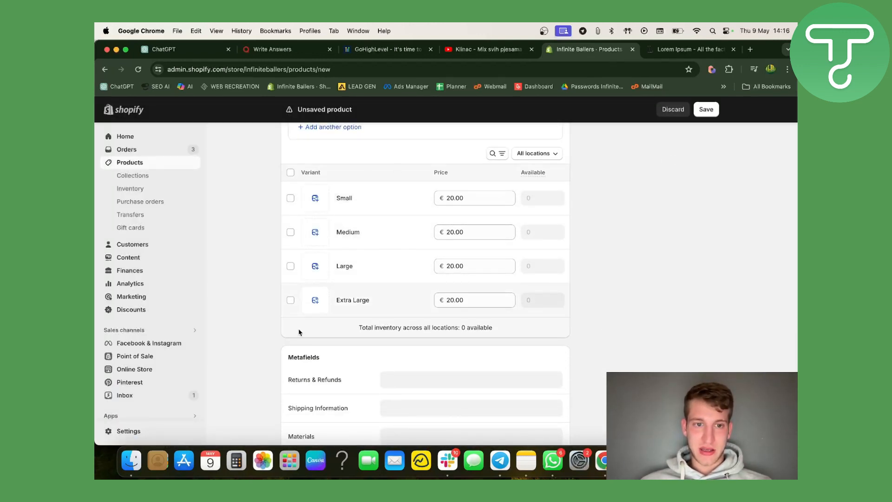
{"action": "scroll", "coordinate": [402, 297], "scroll_direction": "down", "scroll_amount": 5}
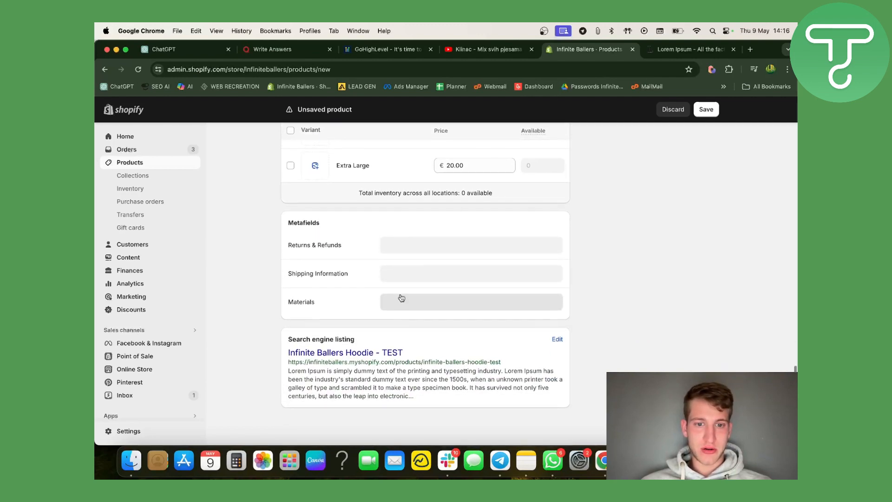
{"action": "left_click", "coordinate": [556, 342]}
{"action": "scroll", "coordinate": [435, 272], "scroll_direction": "down", "scroll_amount": 4}
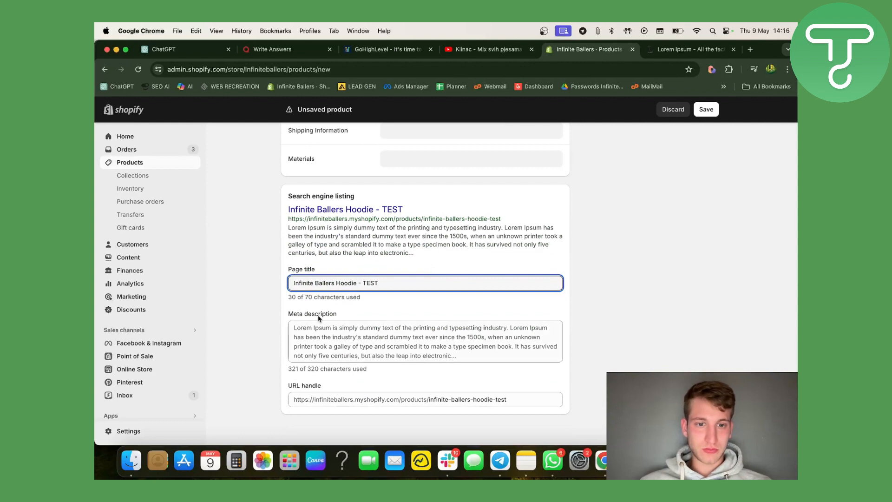
{"action": "left_click", "coordinate": [413, 208]}
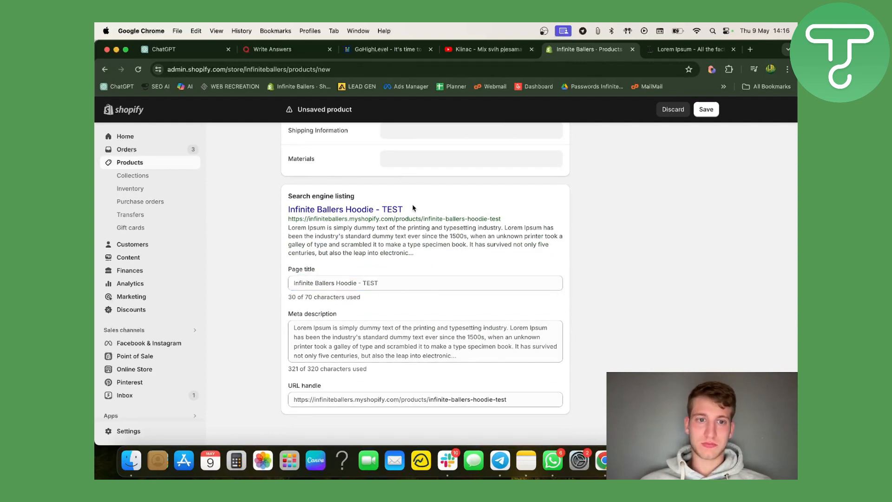
{"action": "left_click_drag", "start_coordinate": [264, 219], "coordinate": [269, 212]}
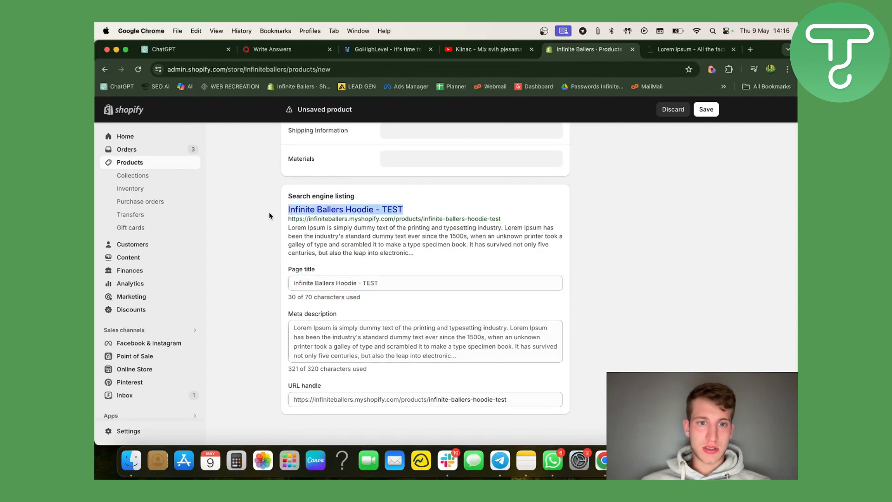
{"action": "left_click", "coordinate": [410, 277]}
{"action": "type", "text": "Inifn"}
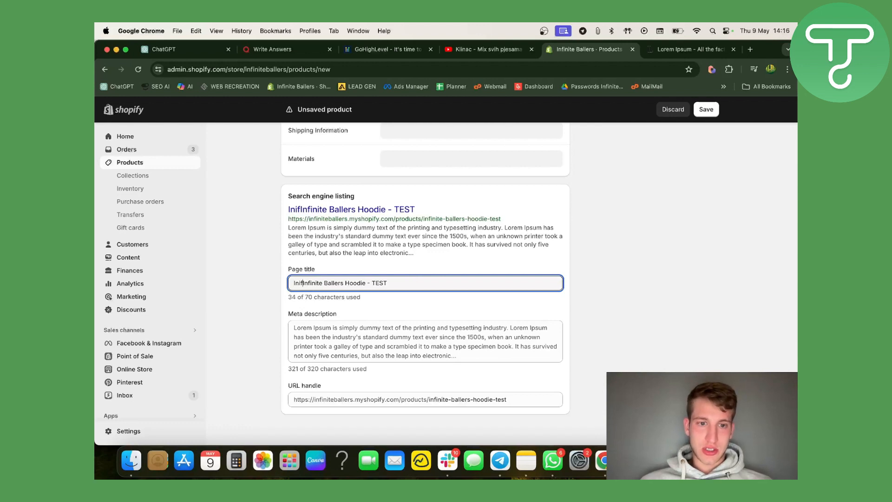
{"action": "key", "text": "BackSpace"}
{"action": "key", "text": "BackSpace"}
{"action": "key", "text": "BackSpace"}
{"action": "key", "text": "BackSpace"}
{"action": "key", "text": "BackSpace"}
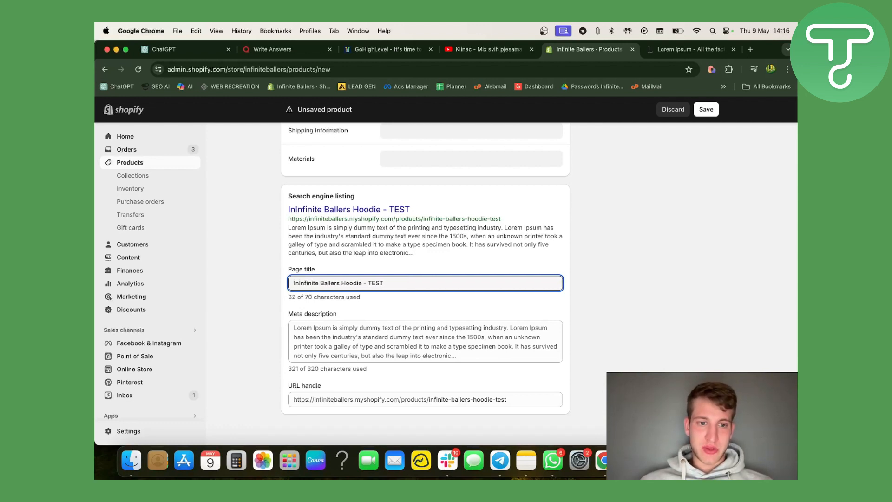
- Replace "TEST" in the search listing's page title so it reads "Infinite Ballers Hoodie - Ballers"
{"action": "left_click_drag", "start_coordinate": [393, 284], "coordinate": [364, 285]}
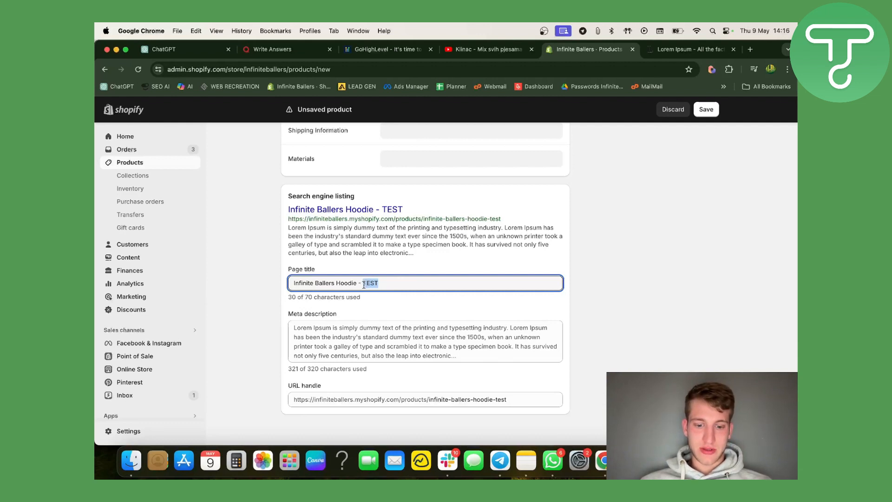
{"action": "type", "text": "Ballers"}
- Review the search listing's meta description, its preview text and the URL handle
{"action": "left_click", "coordinate": [382, 343]}
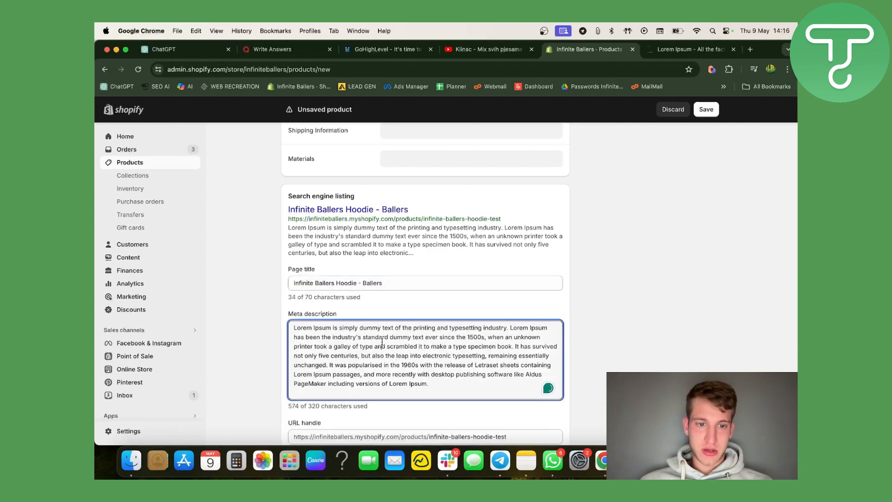
{"action": "left_click_drag", "start_coordinate": [433, 385], "coordinate": [280, 327]}
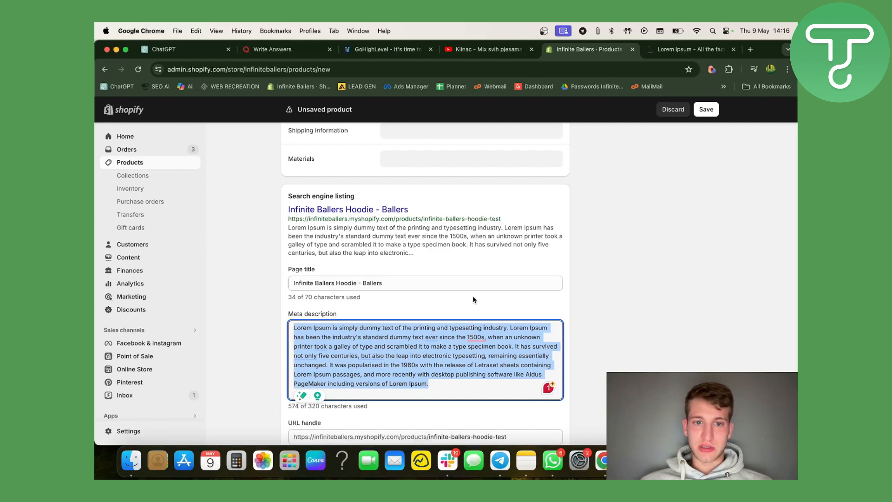
{"action": "left_click_drag", "start_coordinate": [288, 230], "coordinate": [460, 263]}
{"action": "scroll", "coordinate": [391, 374], "scroll_direction": "down", "scroll_amount": 1}
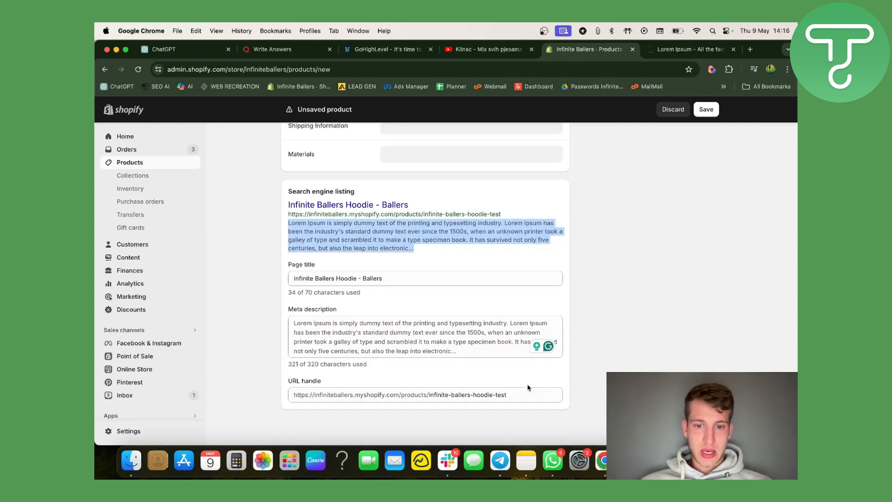
{"action": "left_click_drag", "start_coordinate": [525, 395], "coordinate": [333, 396]}
{"action": "left_click", "coordinate": [334, 396]}
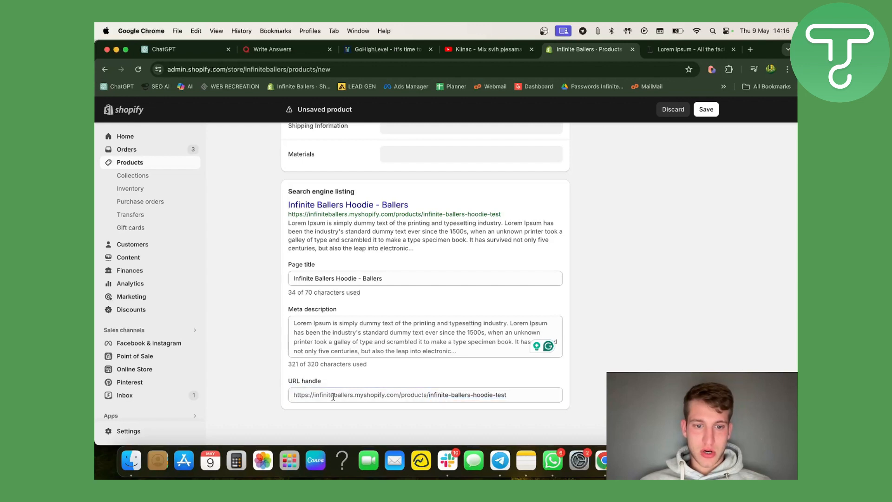
{"action": "triple_click", "coordinate": [522, 394]}
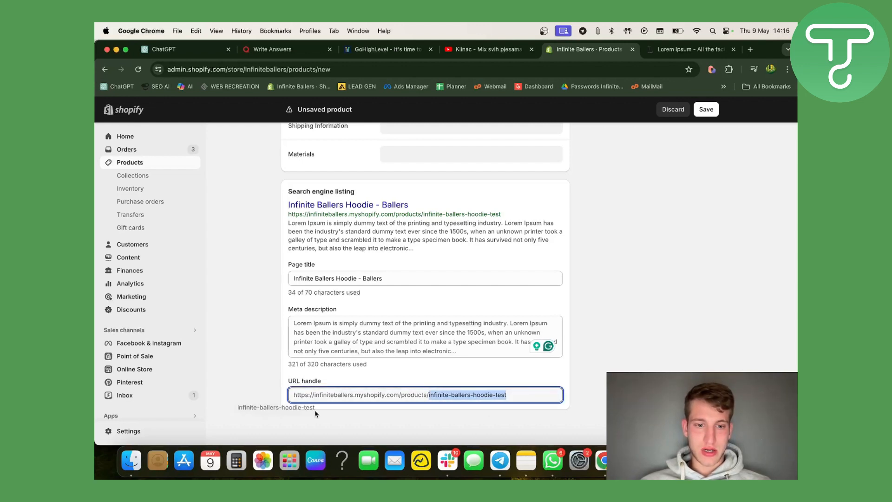
{"action": "left_click", "coordinate": [362, 395]}
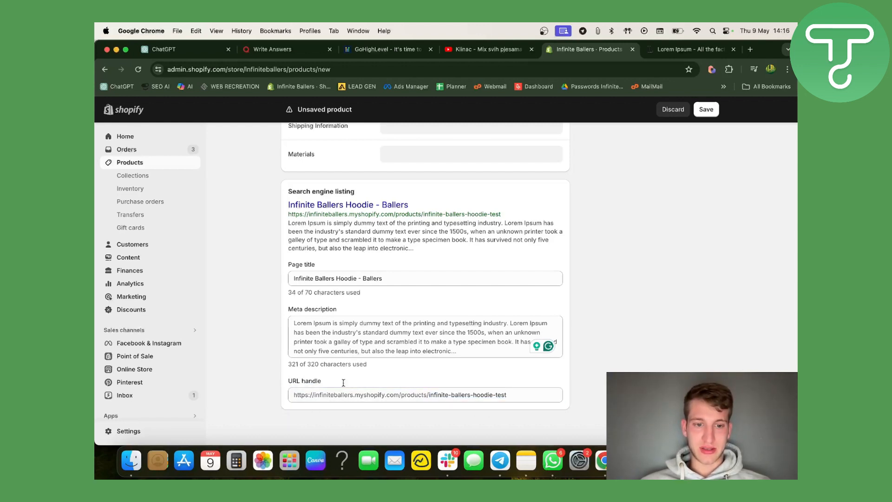
{"action": "left_click_drag", "start_coordinate": [285, 383], "coordinate": [424, 391]}
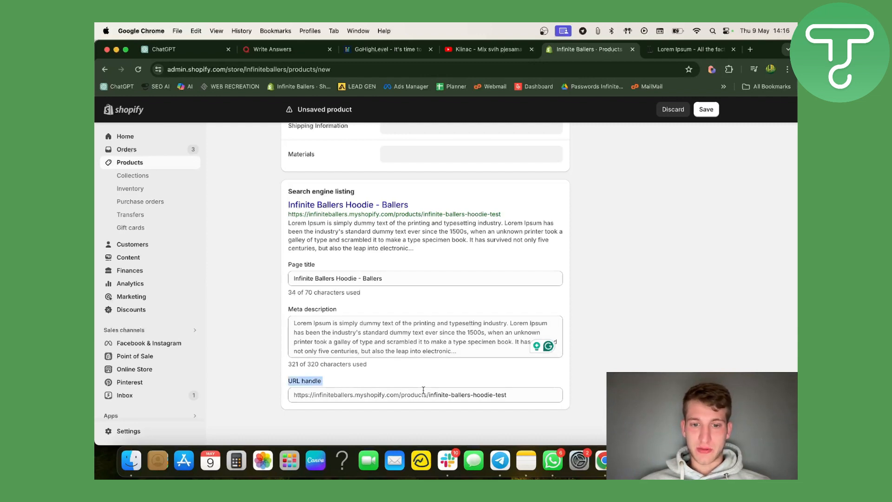
{"action": "left_click", "coordinate": [521, 398]}
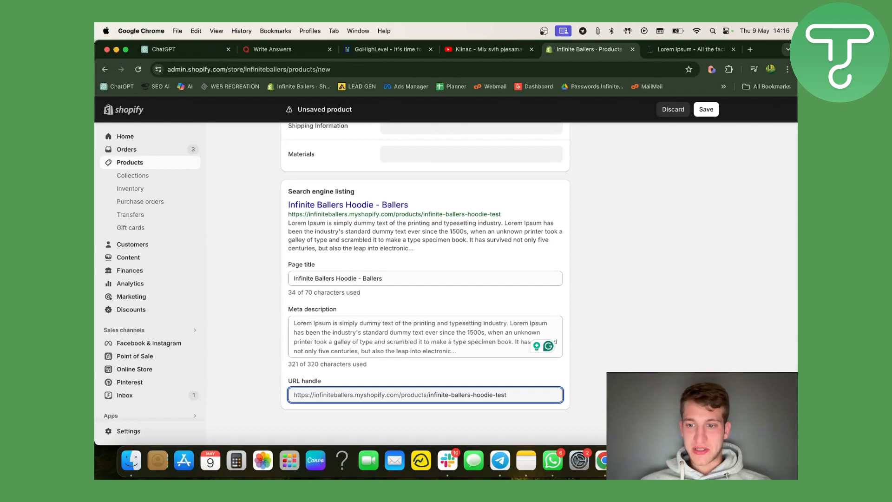
- Save the new product and view its page in the online store
{"action": "key", "text": "super+s"}
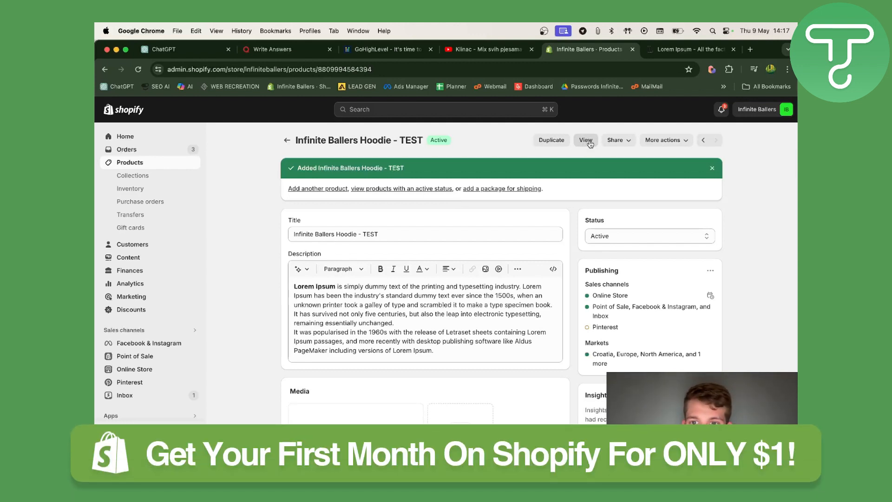
{"action": "left_click", "coordinate": [587, 141]}
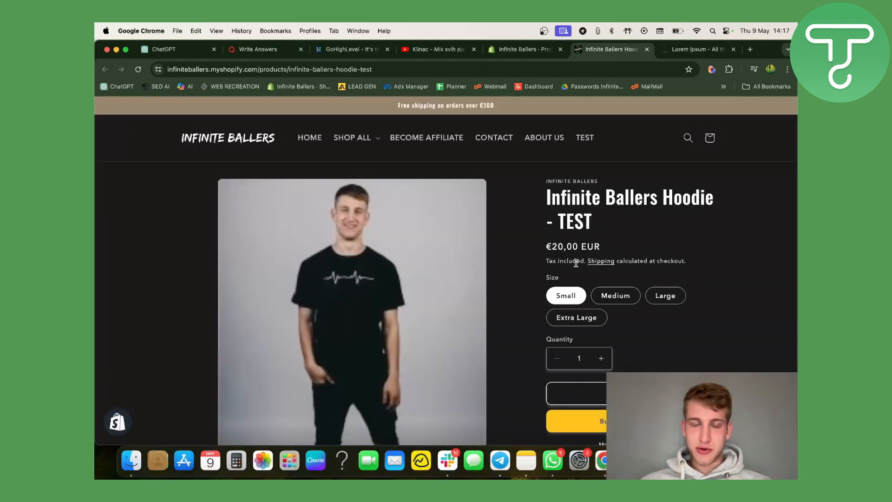
- Examine the hoodie's storefront page, including its photo, price, size choices and related products
{"action": "scroll", "coordinate": [577, 263], "scroll_direction": "down", "scroll_amount": 3}
{"action": "scroll", "coordinate": [577, 263], "scroll_direction": "up", "scroll_amount": 3}
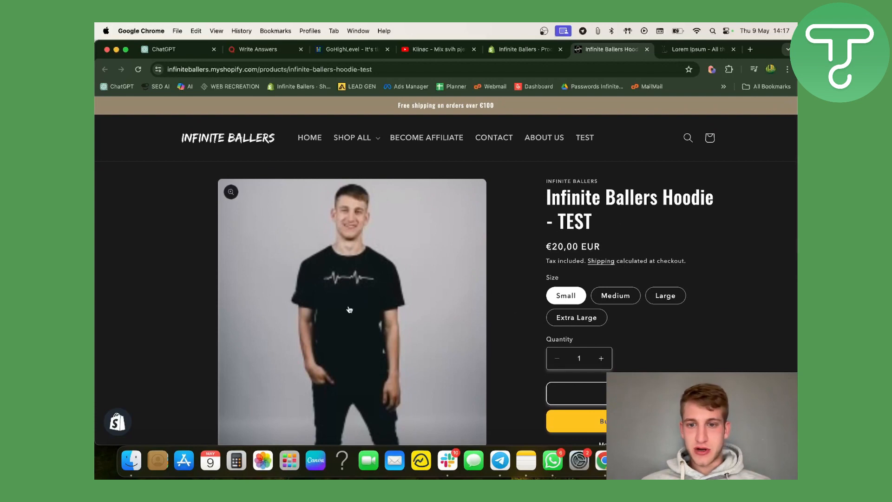
{"action": "scroll", "coordinate": [350, 309], "scroll_direction": "down", "scroll_amount": 3}
{"action": "scroll", "coordinate": [596, 329], "scroll_direction": "up", "scroll_amount": 3}
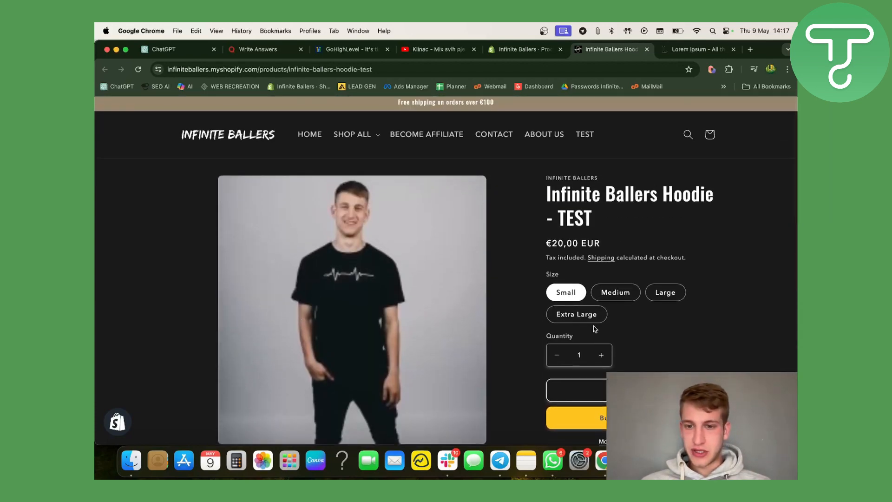
{"action": "scroll", "coordinate": [595, 329], "scroll_direction": "down", "scroll_amount": 15}
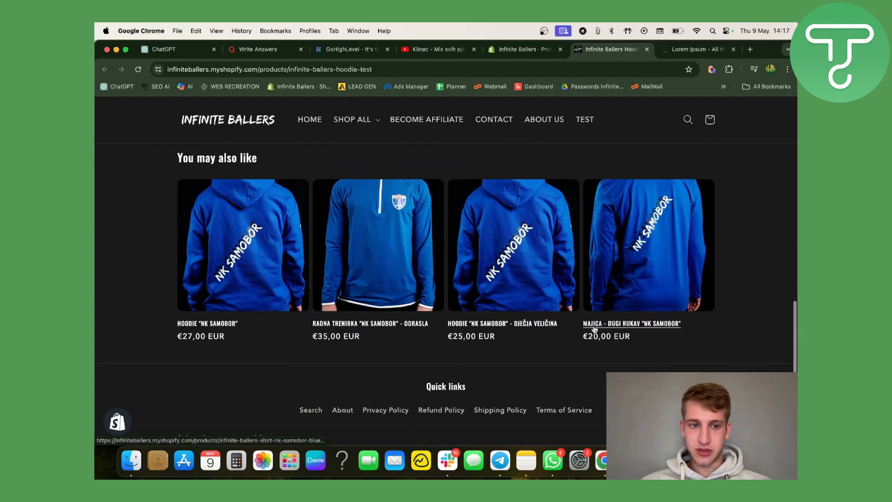
{"action": "scroll", "coordinate": [595, 329], "scroll_direction": "up", "scroll_amount": 15}
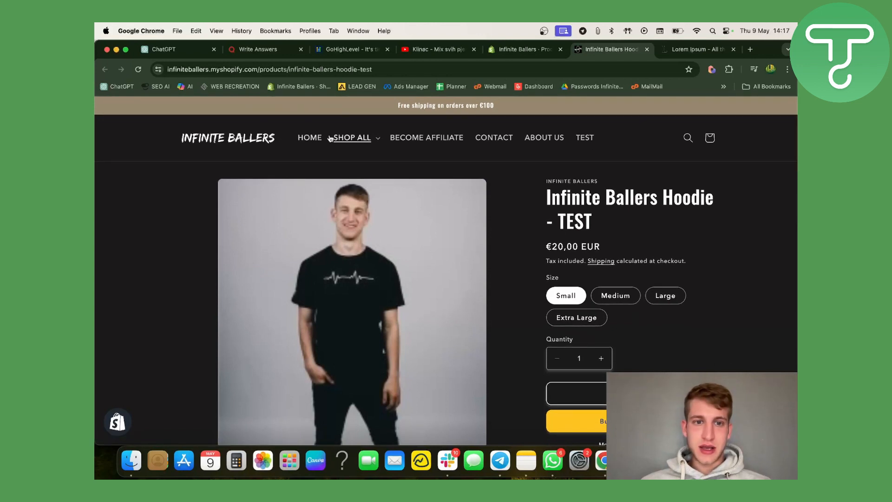
- Show the collections listed under Shop All in the store's navigation
{"action": "left_click", "coordinate": [347, 140]}
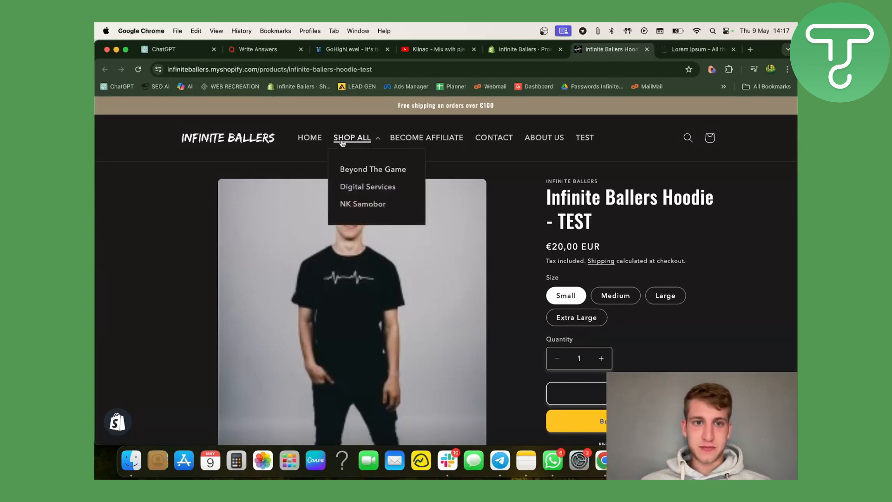
{"action": "left_click", "coordinate": [343, 143]}
{"action": "left_click", "coordinate": [349, 143]}
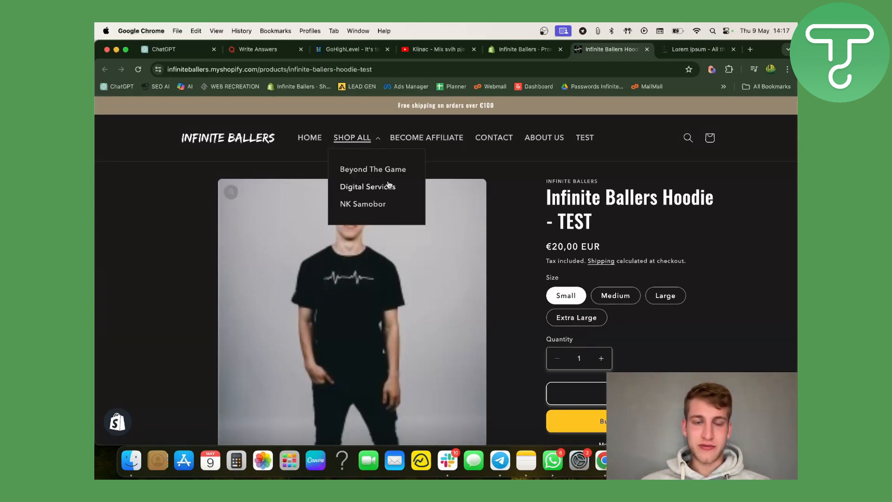
- Return to the hoodie's admin page and review its publishing, organization and variant settings
{"action": "left_click", "coordinate": [527, 177]}
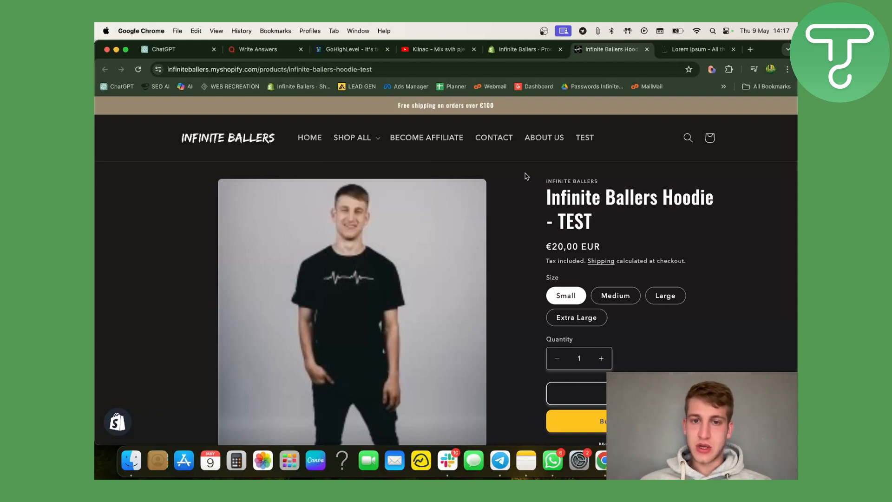
{"action": "left_click", "coordinate": [539, 51]}
{"action": "scroll", "coordinate": [638, 280], "scroll_direction": "down", "scroll_amount": 10}
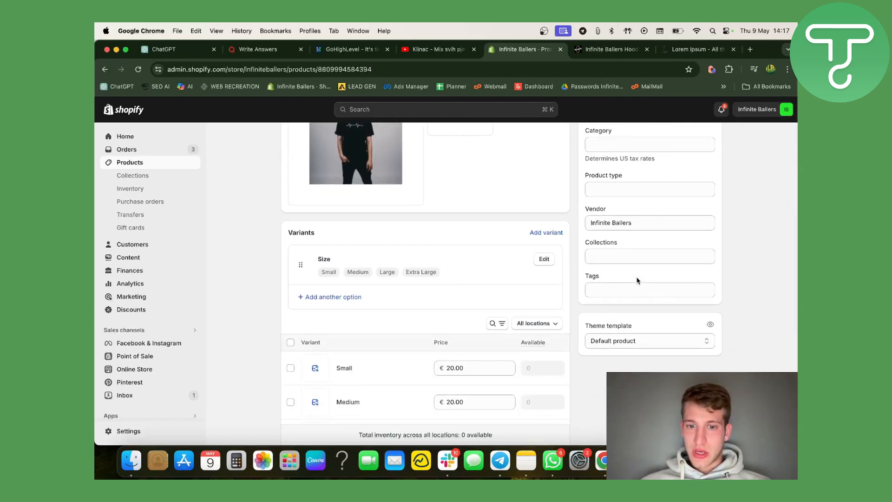
{"action": "scroll", "coordinate": [637, 280], "scroll_direction": "down", "scroll_amount": 2}
{"action": "scroll", "coordinate": [637, 280], "scroll_direction": "up", "scroll_amount": 12}
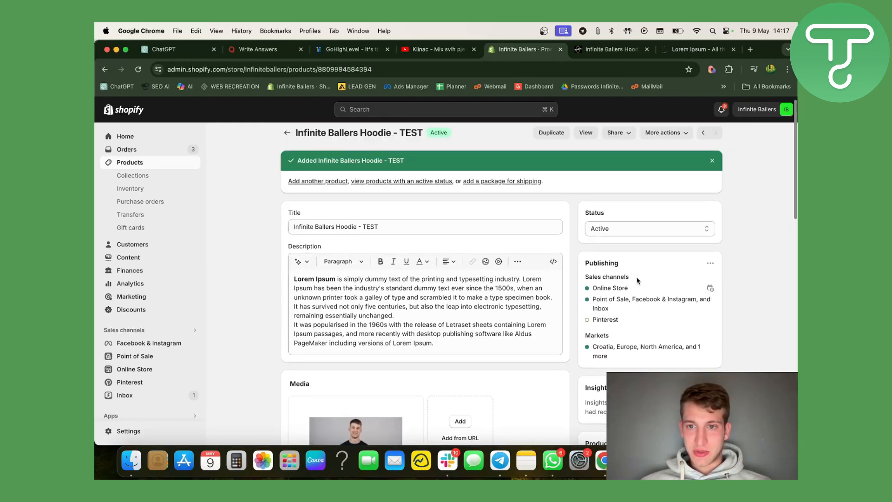
{"action": "scroll", "coordinate": [638, 280], "scroll_direction": "down", "scroll_amount": 8}
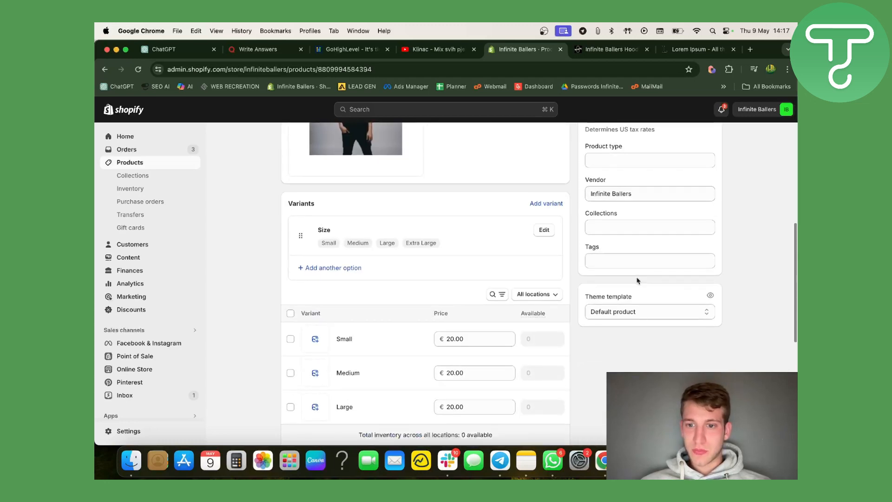
{"action": "scroll", "coordinate": [638, 280], "scroll_direction": "down", "scroll_amount": 2}
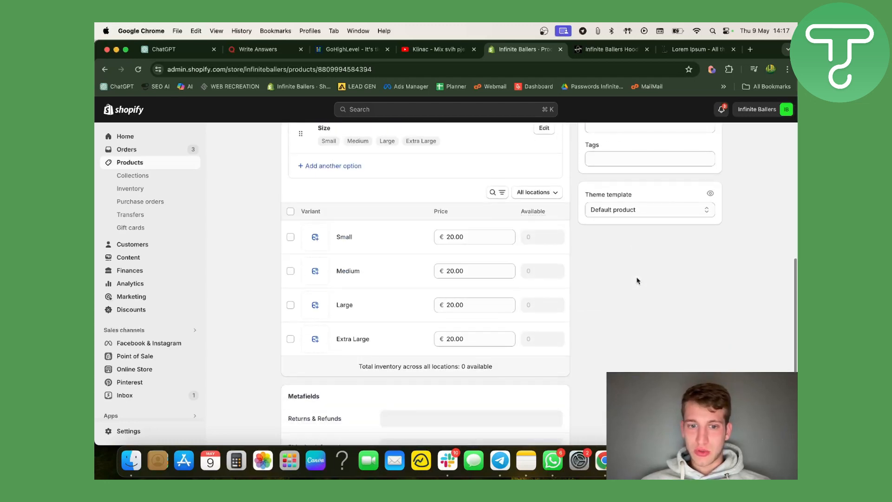
- Open the In Beat Win collection, search its product picker for "inf" and add the Infinite Ballers Hoodie - TEST product
{"action": "left_click", "coordinate": [158, 180]}
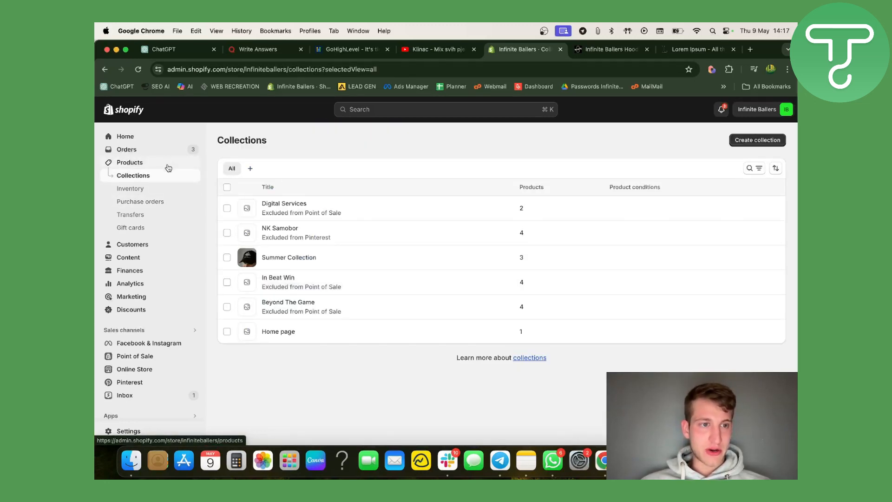
{"action": "left_click", "coordinate": [455, 284]}
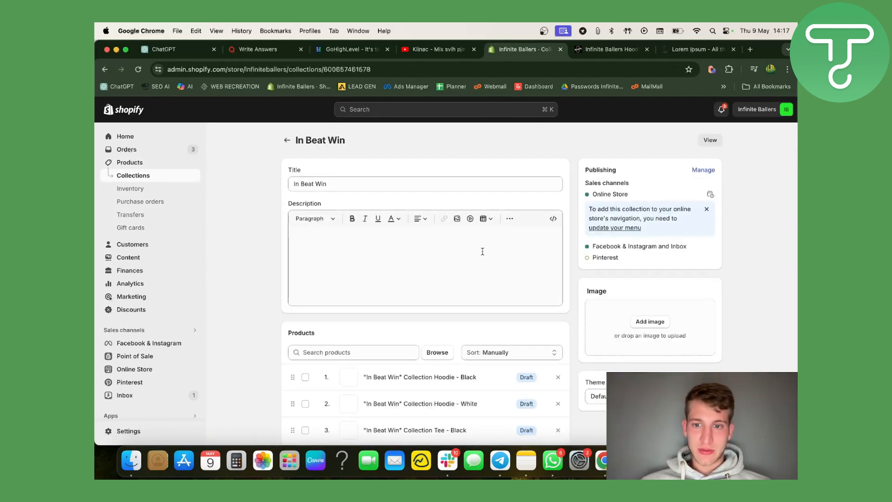
{"action": "scroll", "coordinate": [489, 361], "scroll_direction": "down", "scroll_amount": 3}
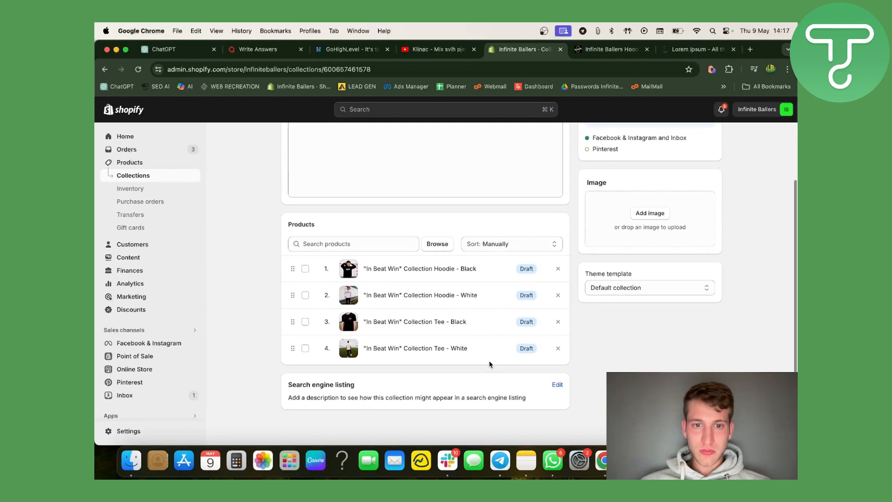
{"action": "left_click", "coordinate": [379, 244]}
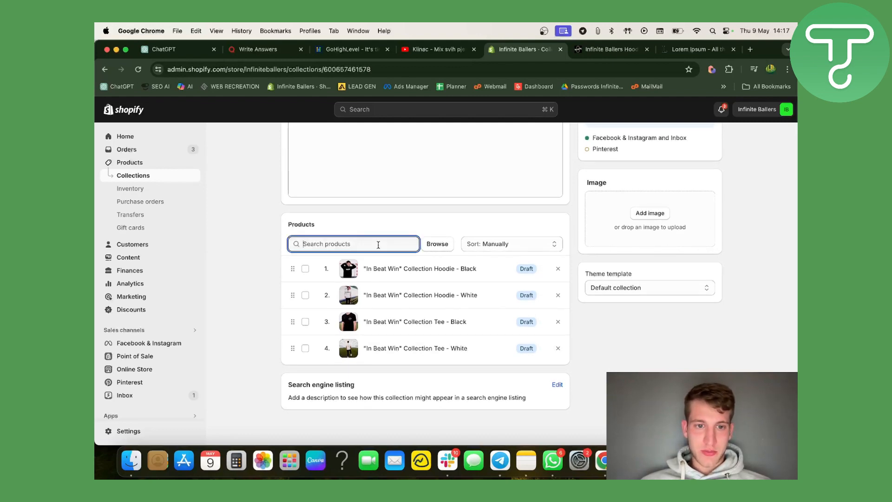
{"action": "type", "text": "inin"}
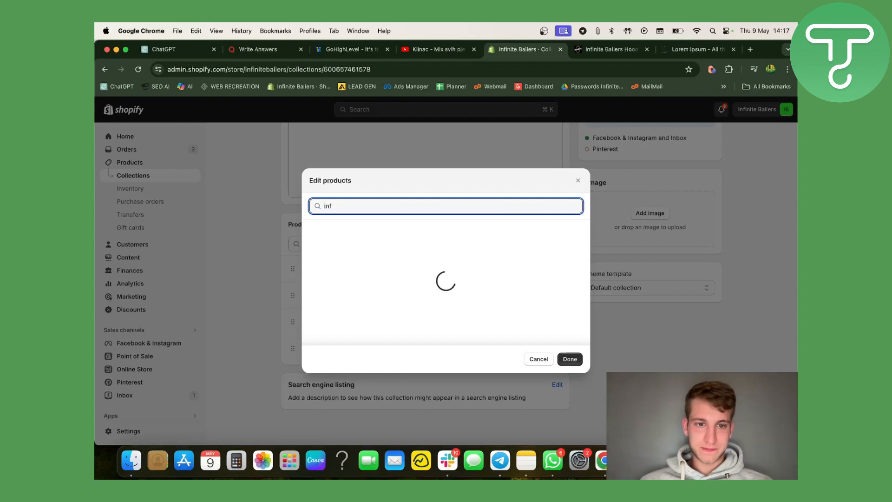
{"action": "scroll", "coordinate": [441, 299], "scroll_direction": "down", "scroll_amount": 2}
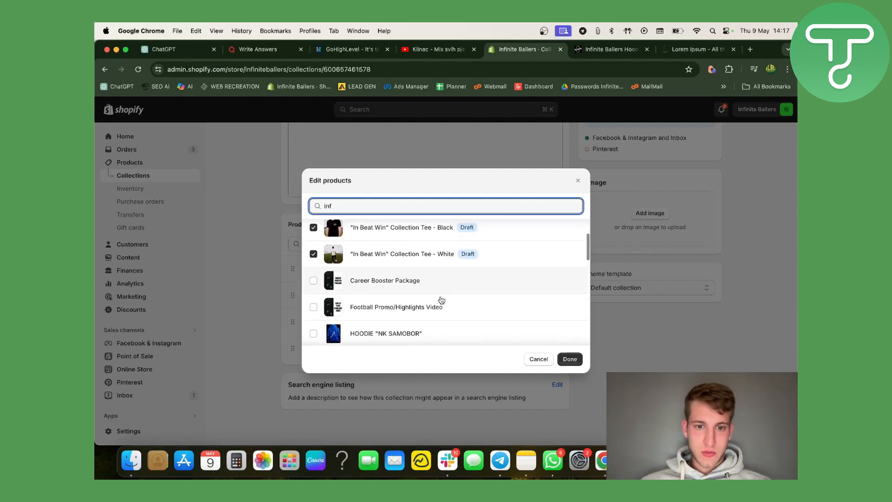
{"action": "scroll", "coordinate": [441, 299], "scroll_direction": "down", "scroll_amount": 5}
{"action": "left_click", "coordinate": [458, 289]}
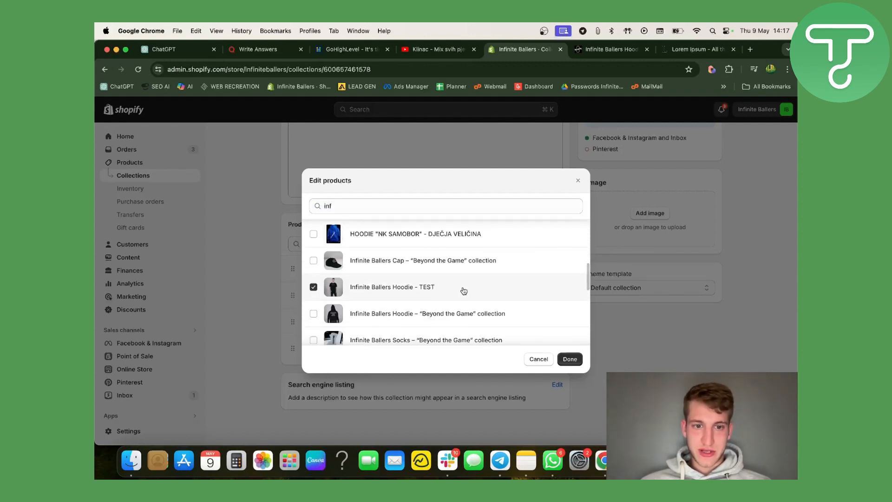
{"action": "left_click", "coordinate": [570, 359]}
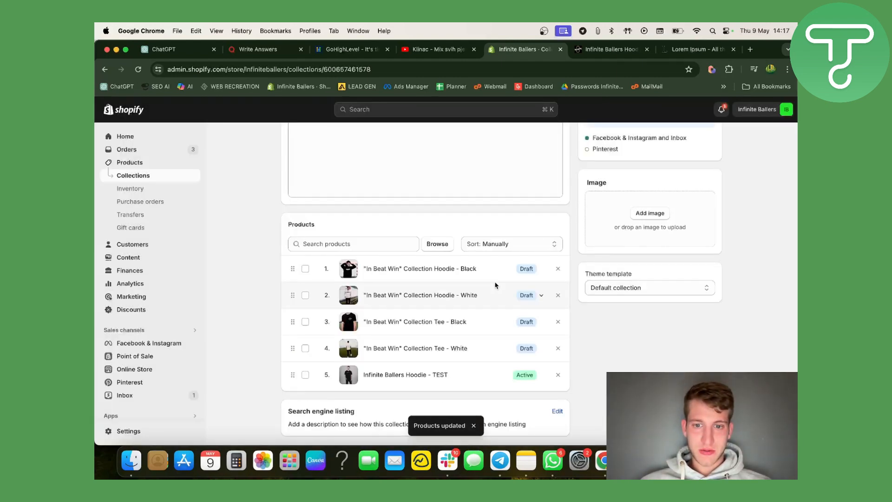
{"action": "scroll", "coordinate": [532, 256], "scroll_direction": "up", "scroll_amount": 3}
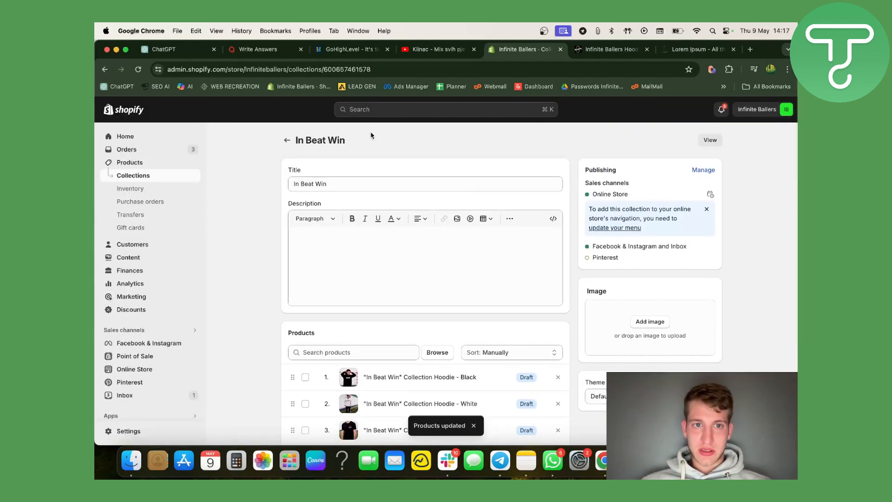
- Check on the storefront which collections are listed under Shop All
{"action": "left_click", "coordinate": [609, 49]}
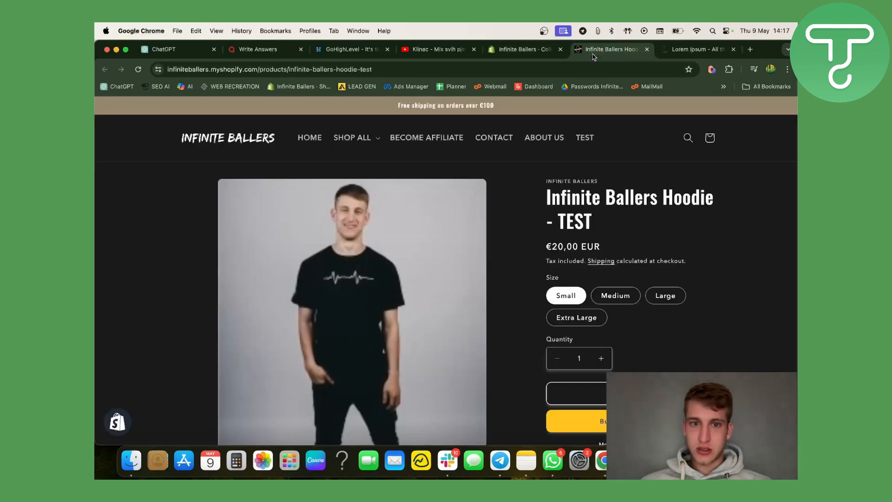
{"action": "left_click", "coordinate": [373, 140]}
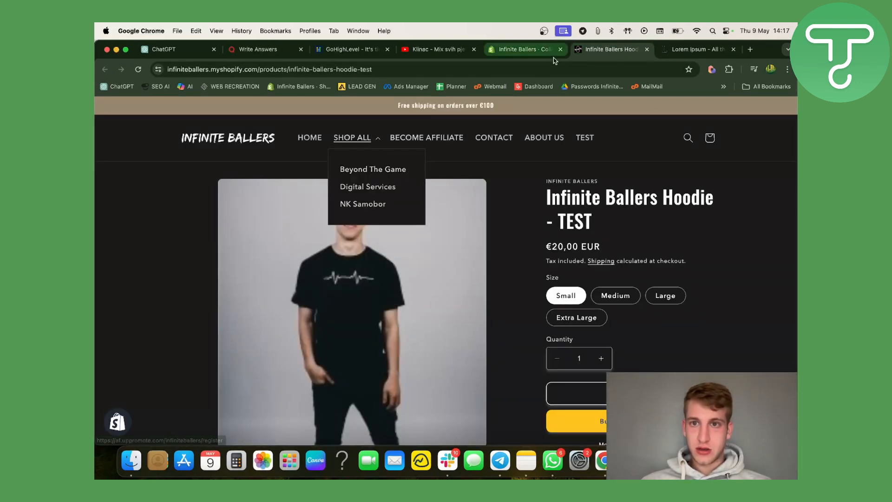
- Remove the Infinite Ballers Hoodie - TEST product from the In Beat Win collection in the store admin
{"action": "left_click", "coordinate": [525, 49]}
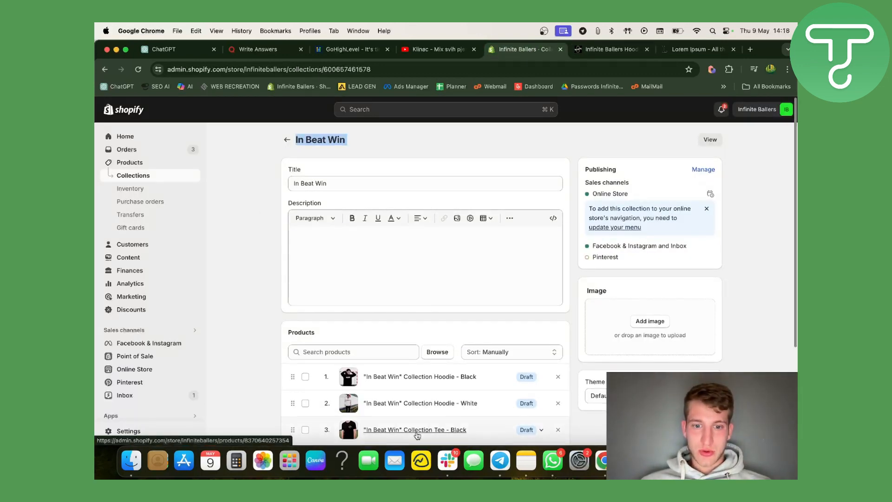
{"action": "scroll", "coordinate": [534, 360], "scroll_direction": "down", "scroll_amount": 5}
{"action": "left_click", "coordinate": [557, 356]}
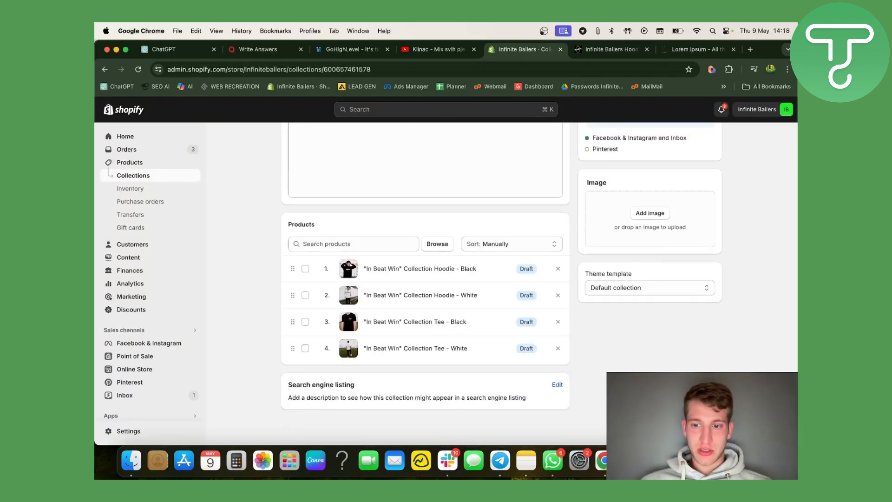
- Open the Beyond The Game collection, search its product picker for "inf" and add the Infinite Ballers Hoodie - TEST product
{"action": "left_click", "coordinate": [286, 141]}
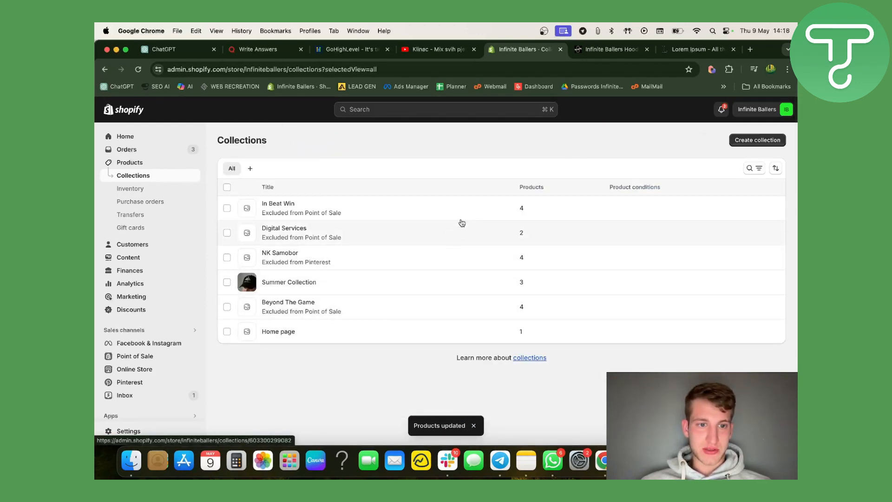
{"action": "left_click", "coordinate": [432, 313]}
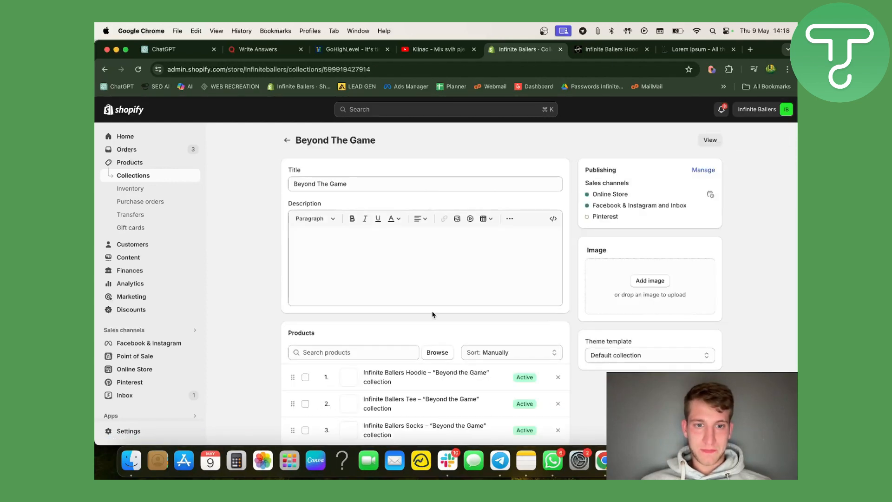
{"action": "scroll", "coordinate": [433, 313], "scroll_direction": "down", "scroll_amount": 5}
{"action": "left_click", "coordinate": [353, 242]}
{"action": "type", "text": "inin"}
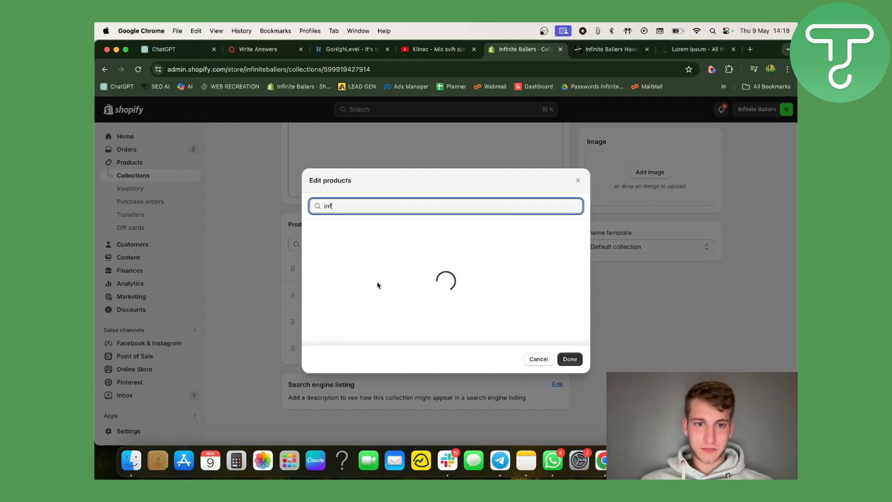
{"action": "scroll", "coordinate": [431, 339], "scroll_direction": "down", "scroll_amount": 5}
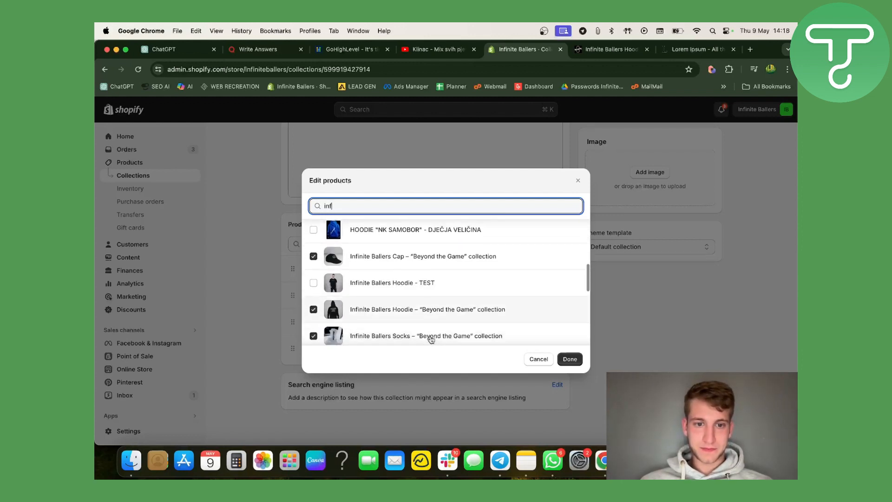
{"action": "scroll", "coordinate": [431, 339], "scroll_direction": "down", "scroll_amount": 1}
{"action": "left_click", "coordinate": [492, 252]}
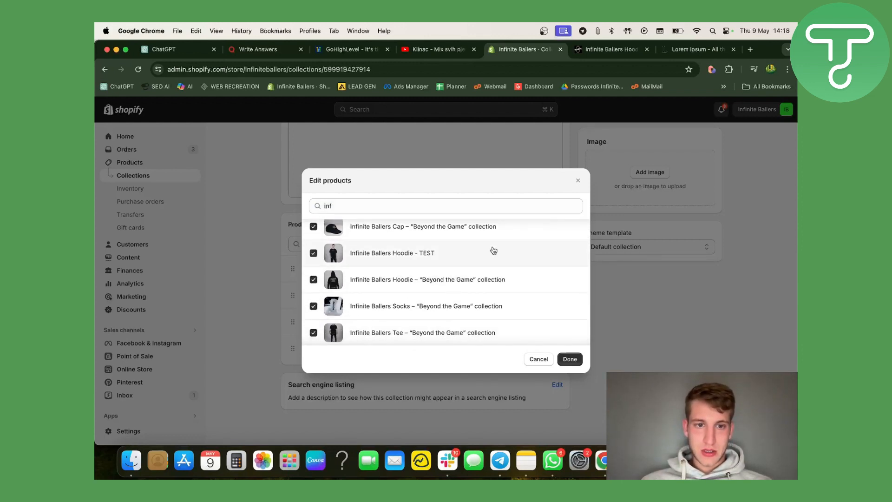
{"action": "left_click", "coordinate": [569, 359]}
{"action": "scroll", "coordinate": [610, 348], "scroll_direction": "down", "scroll_amount": 1}
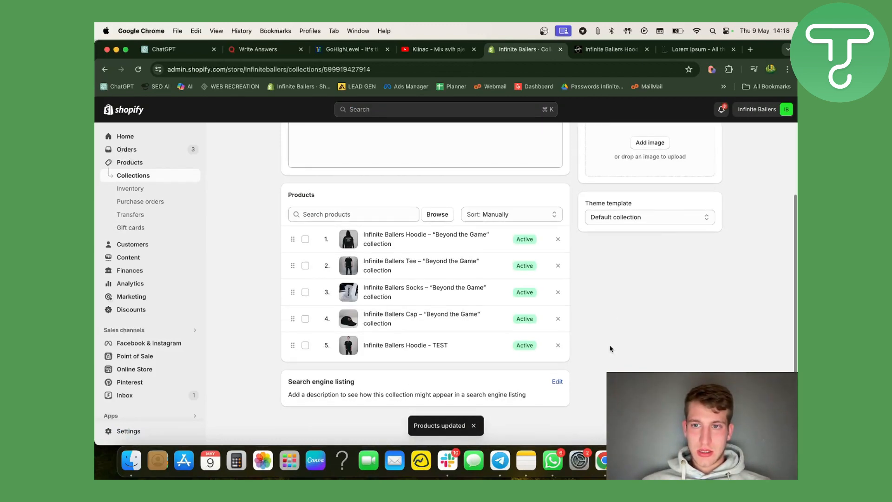
{"action": "scroll", "coordinate": [610, 348], "scroll_direction": "up", "scroll_amount": 5}
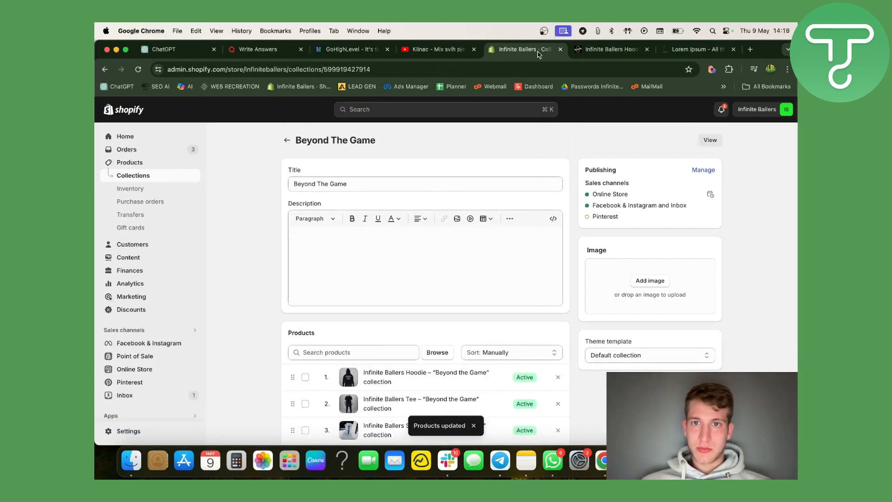
- View the Beyond The Game collection on the storefront and look for the test hoodie among its products
{"action": "left_click", "coordinate": [609, 50]}
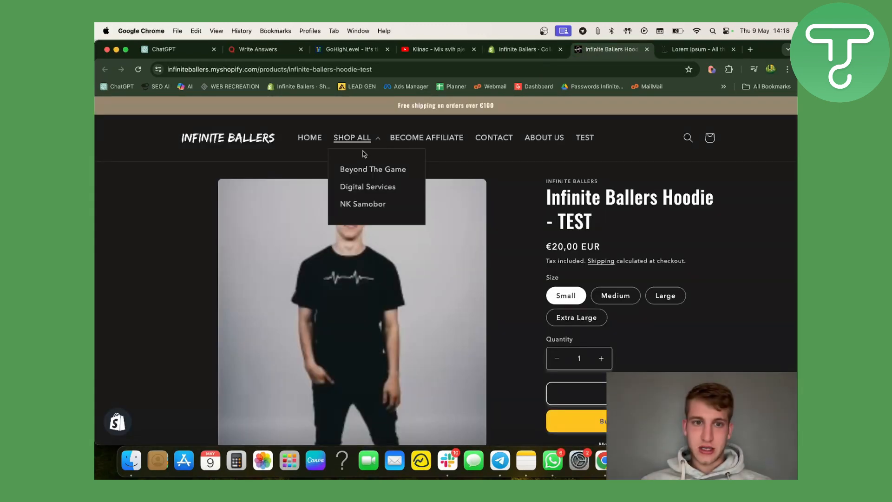
{"action": "left_click", "coordinate": [356, 176]}
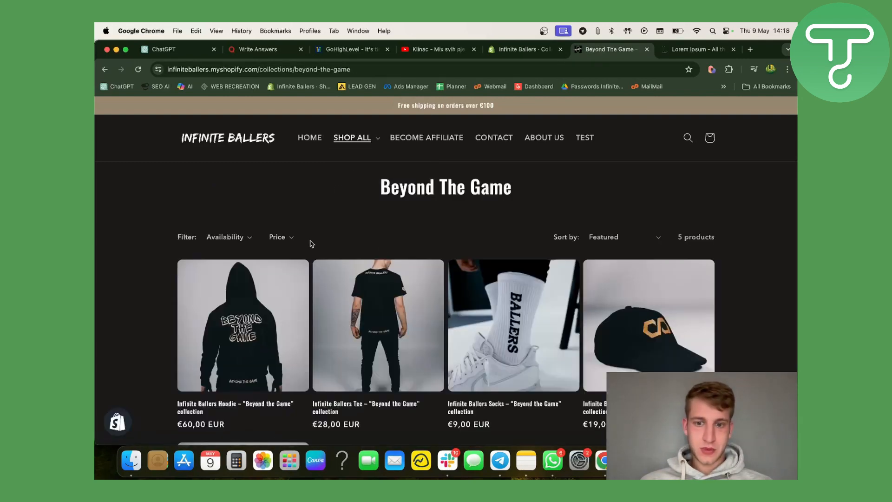
{"action": "scroll", "coordinate": [403, 255], "scroll_direction": "down", "scroll_amount": 6}
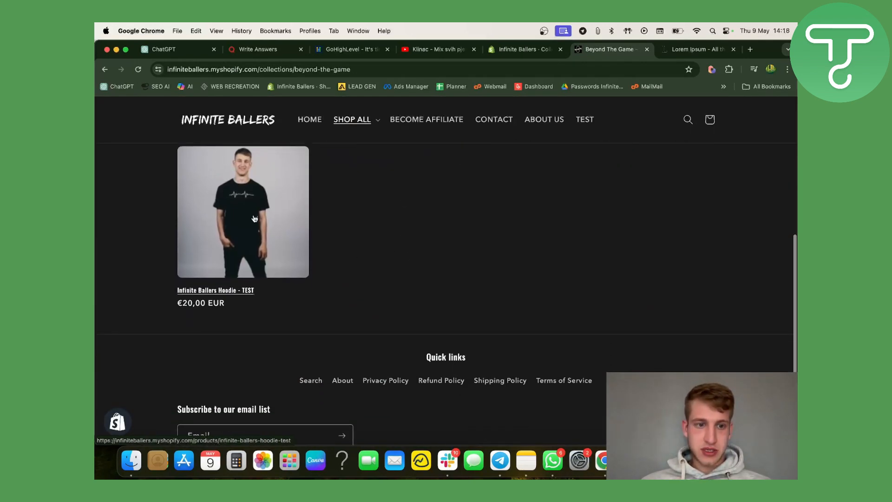
{"action": "scroll", "coordinate": [280, 241], "scroll_direction": "up", "scroll_amount": 6}
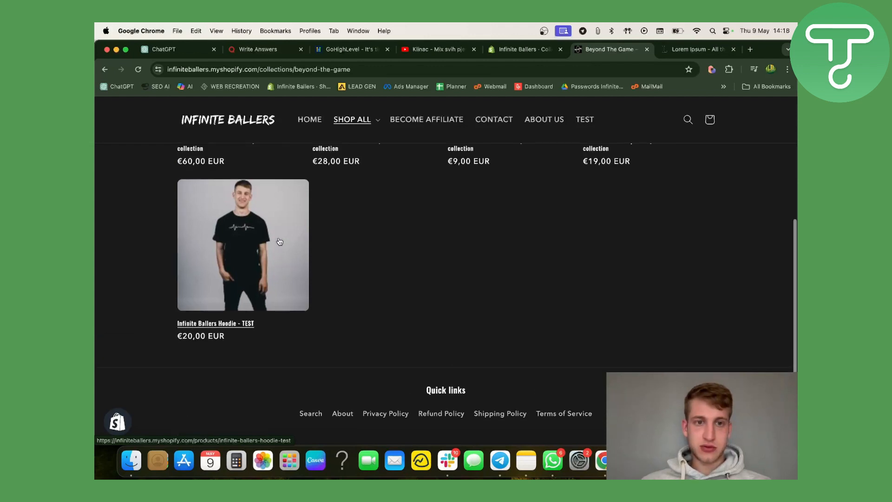